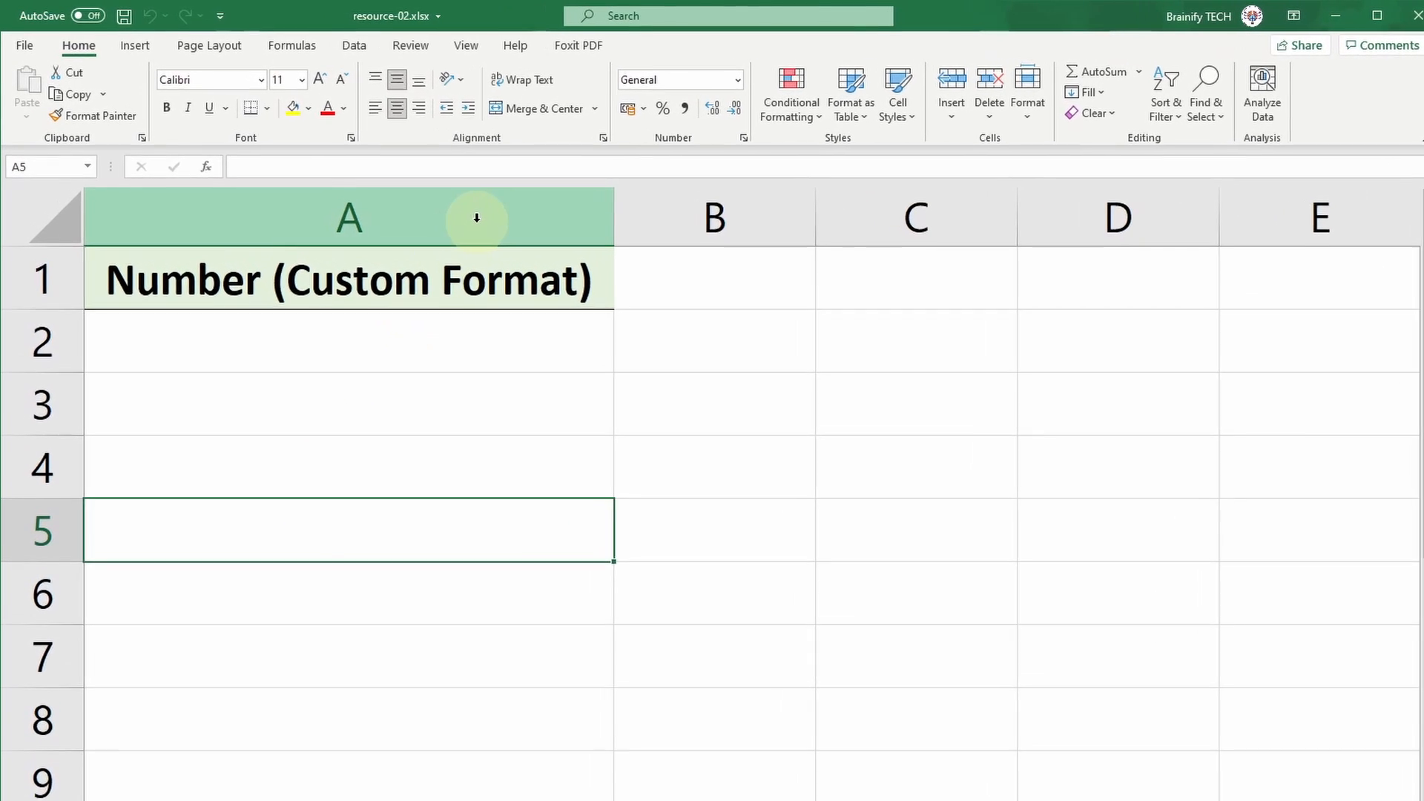
Step: Apply the custom number format +91-0000 to the whole of column A
left_click(477, 218)
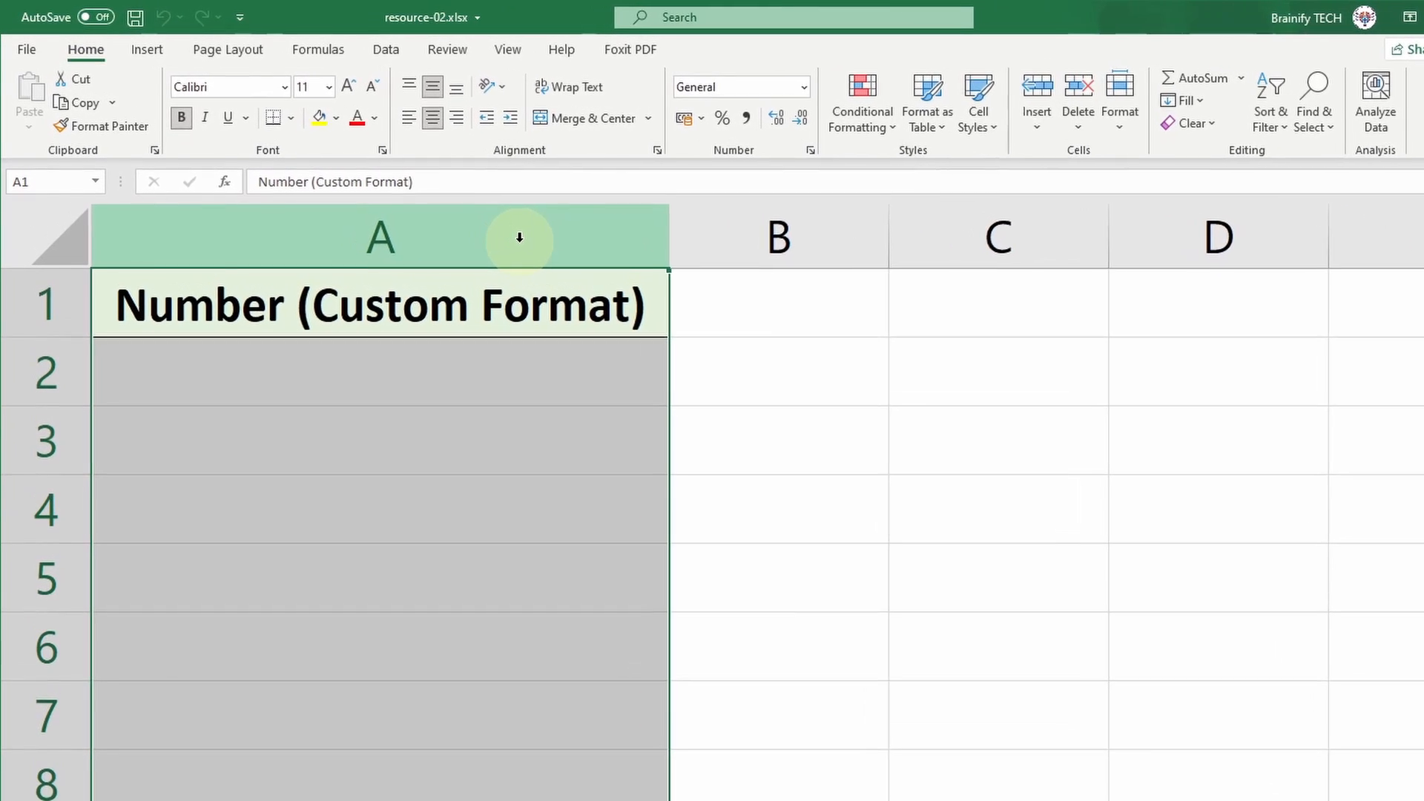
right_click(479, 224)
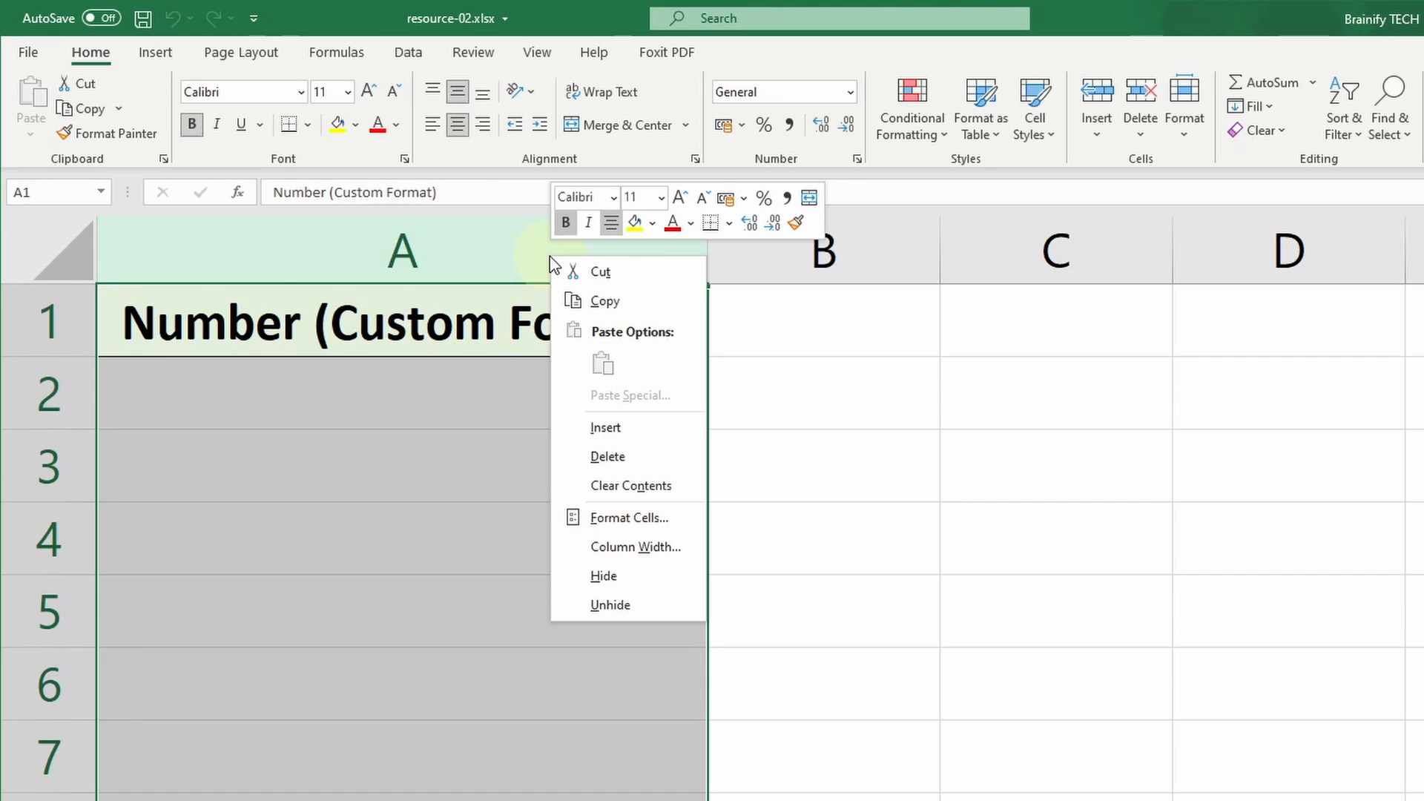
left_click(686, 525)
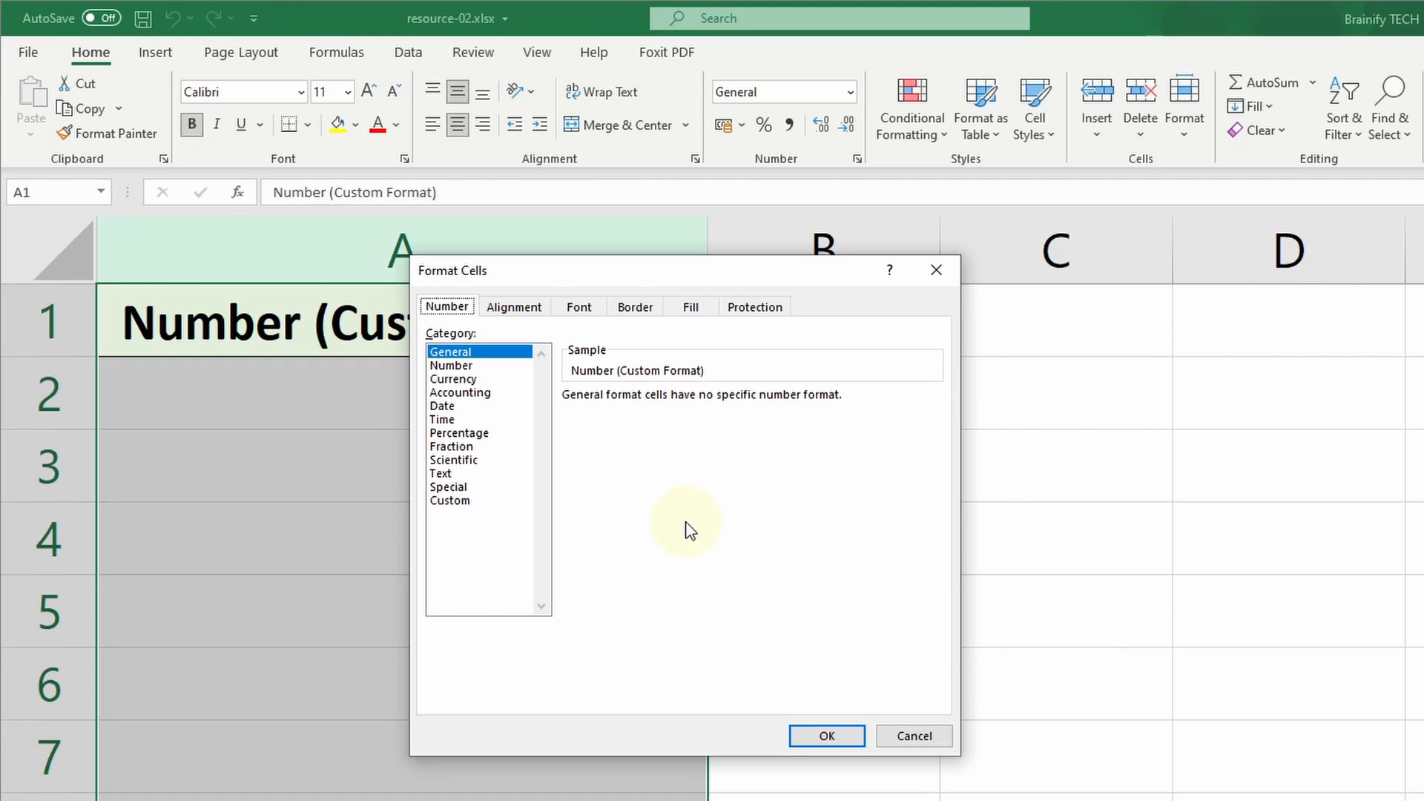
left_click(504, 505)
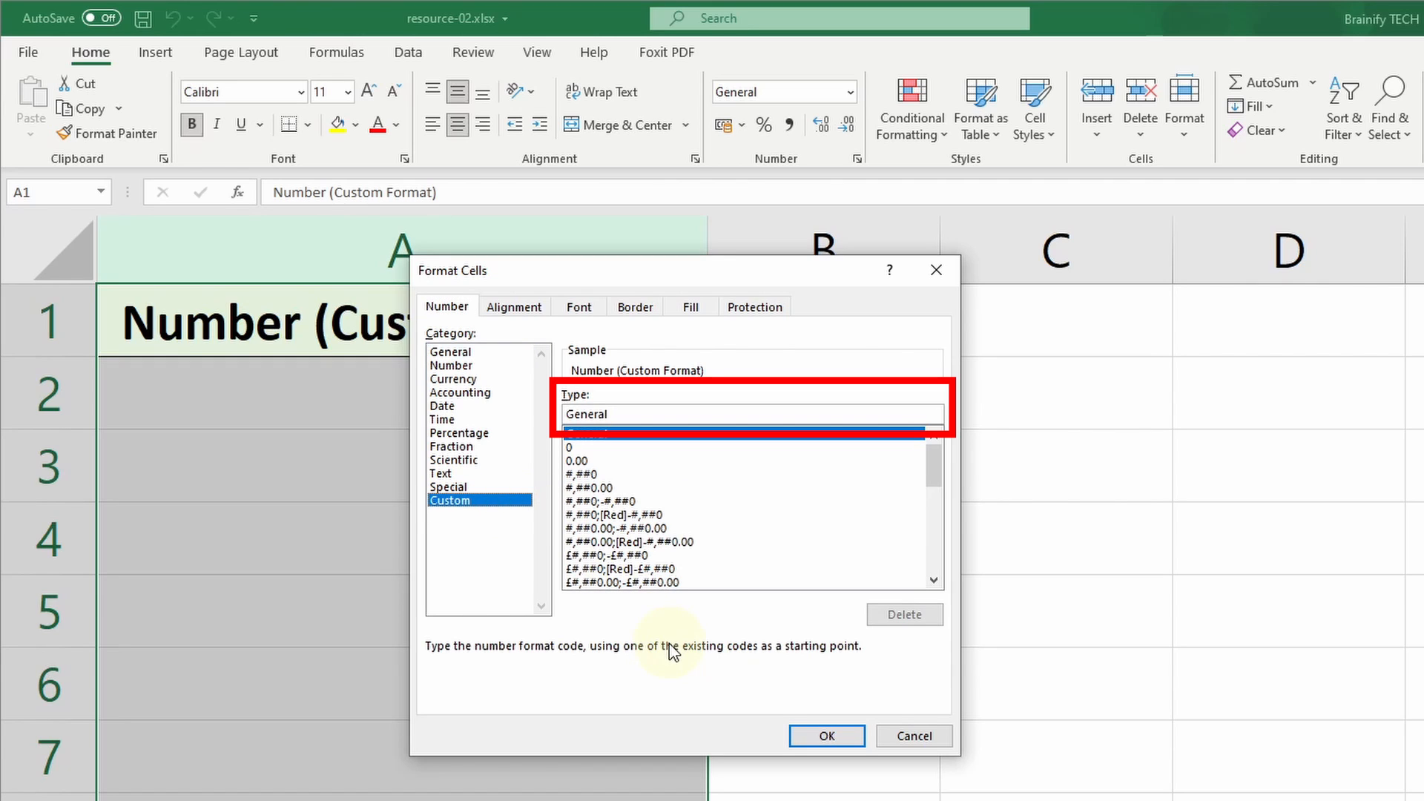
double_click(602, 414)
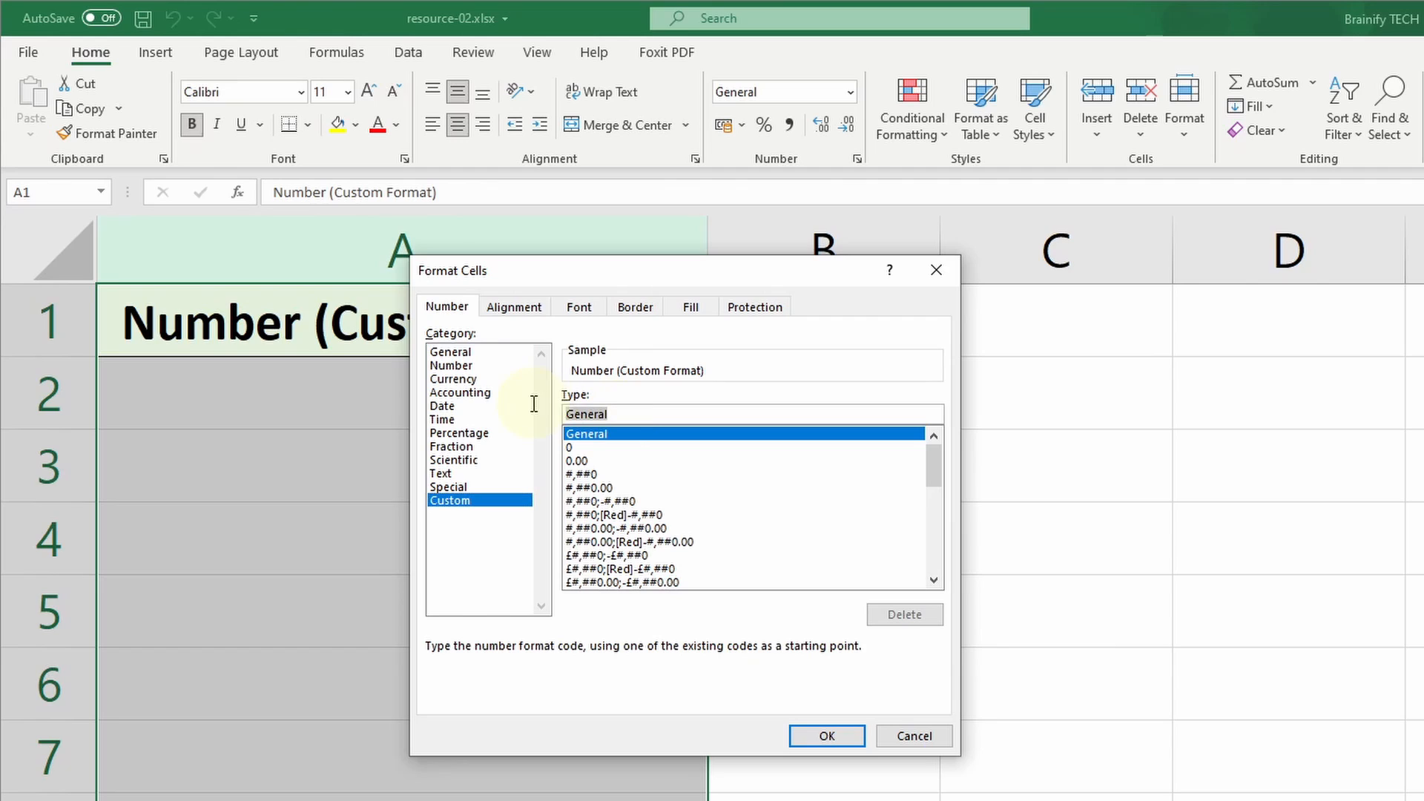
key("BackSpace")
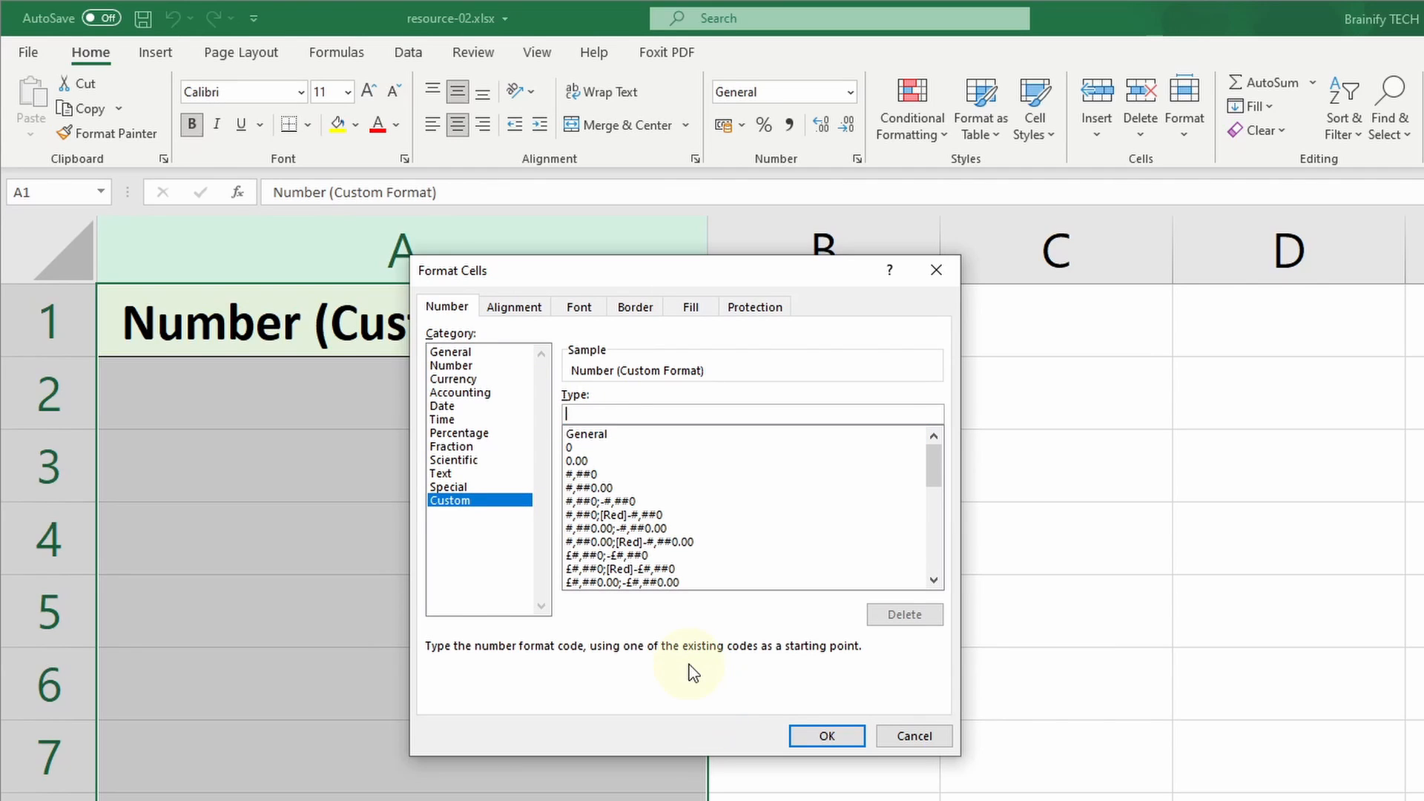
type("+91-0000")
left_click(802, 735)
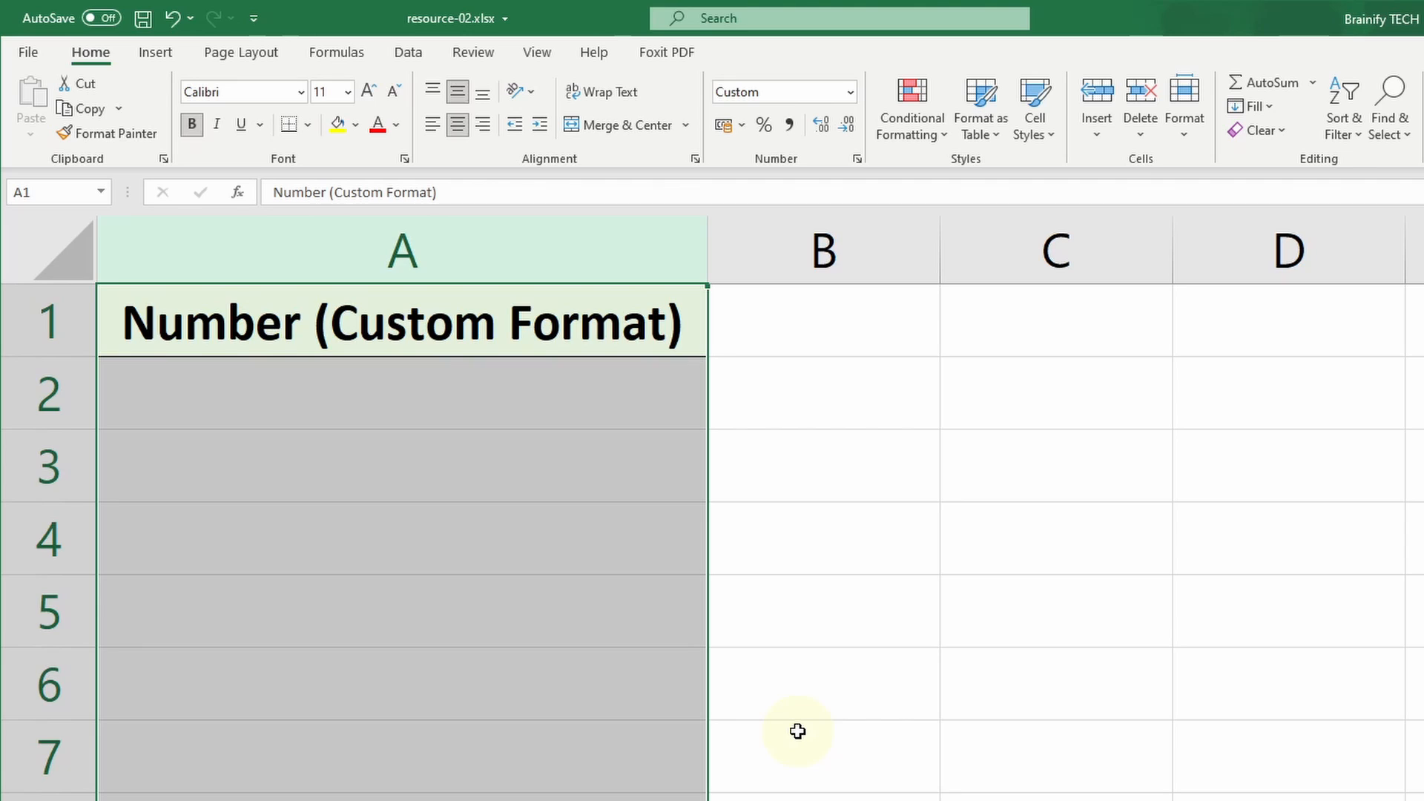
Step: Enter 1234 in cell A2 and 0123 in cell A3
left_click(503, 399)
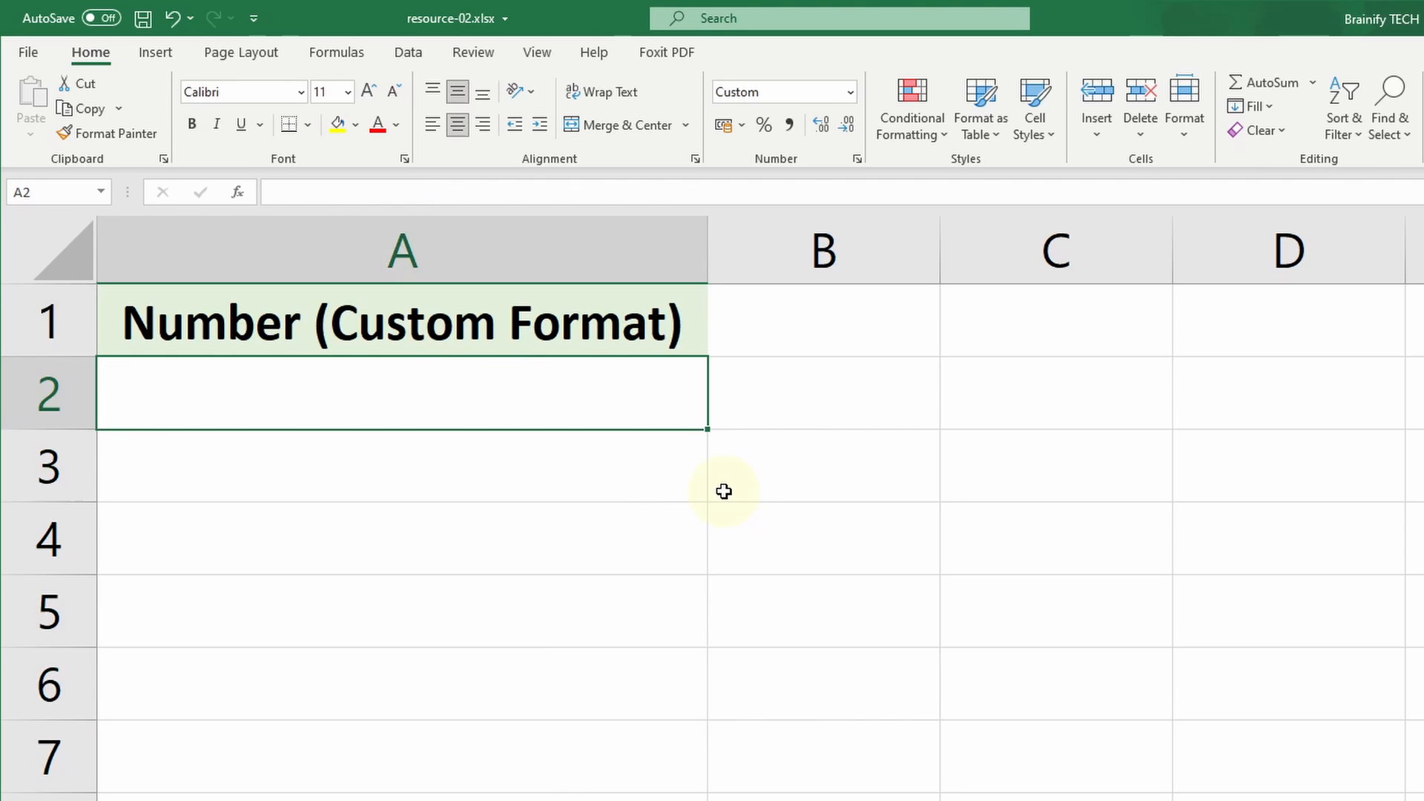
type("1234")
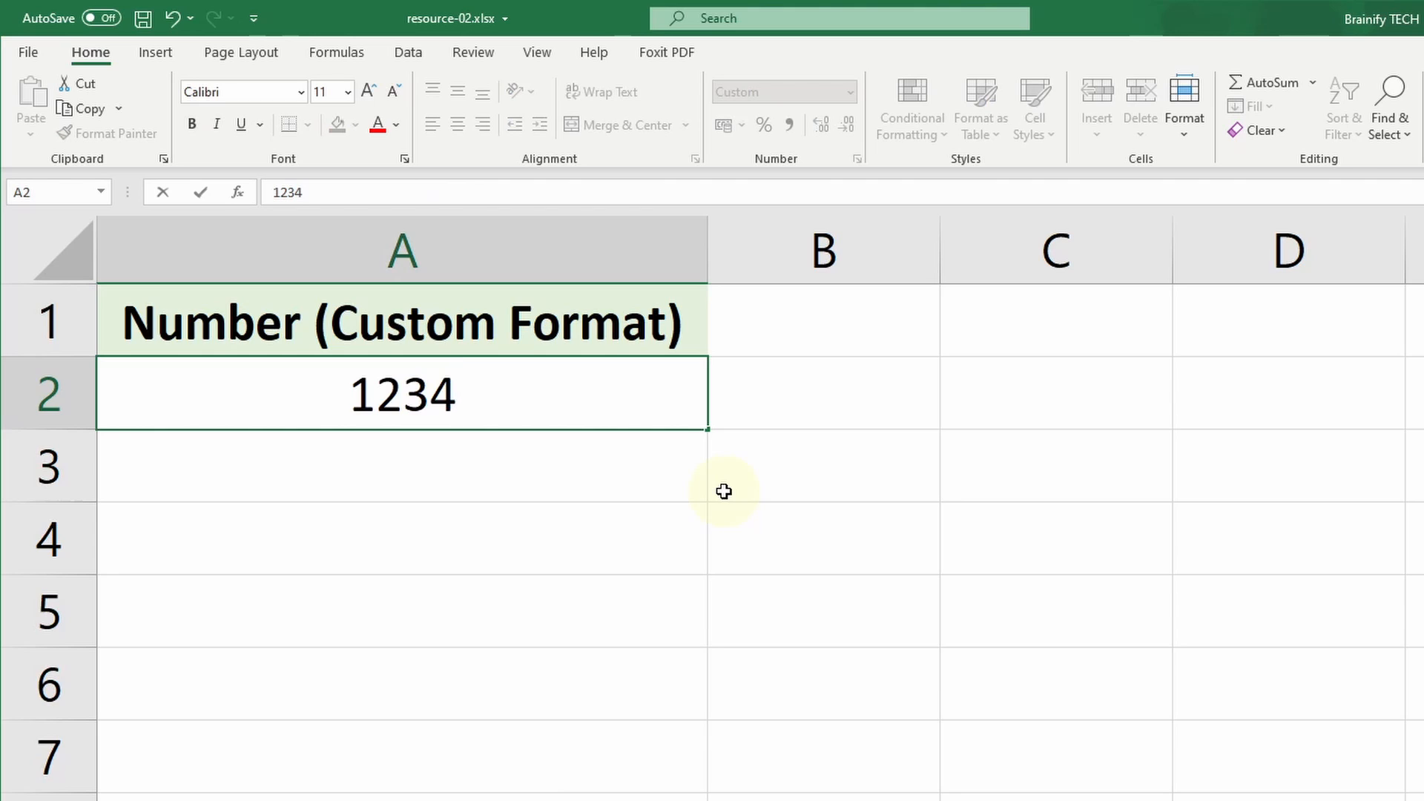
key("Return")
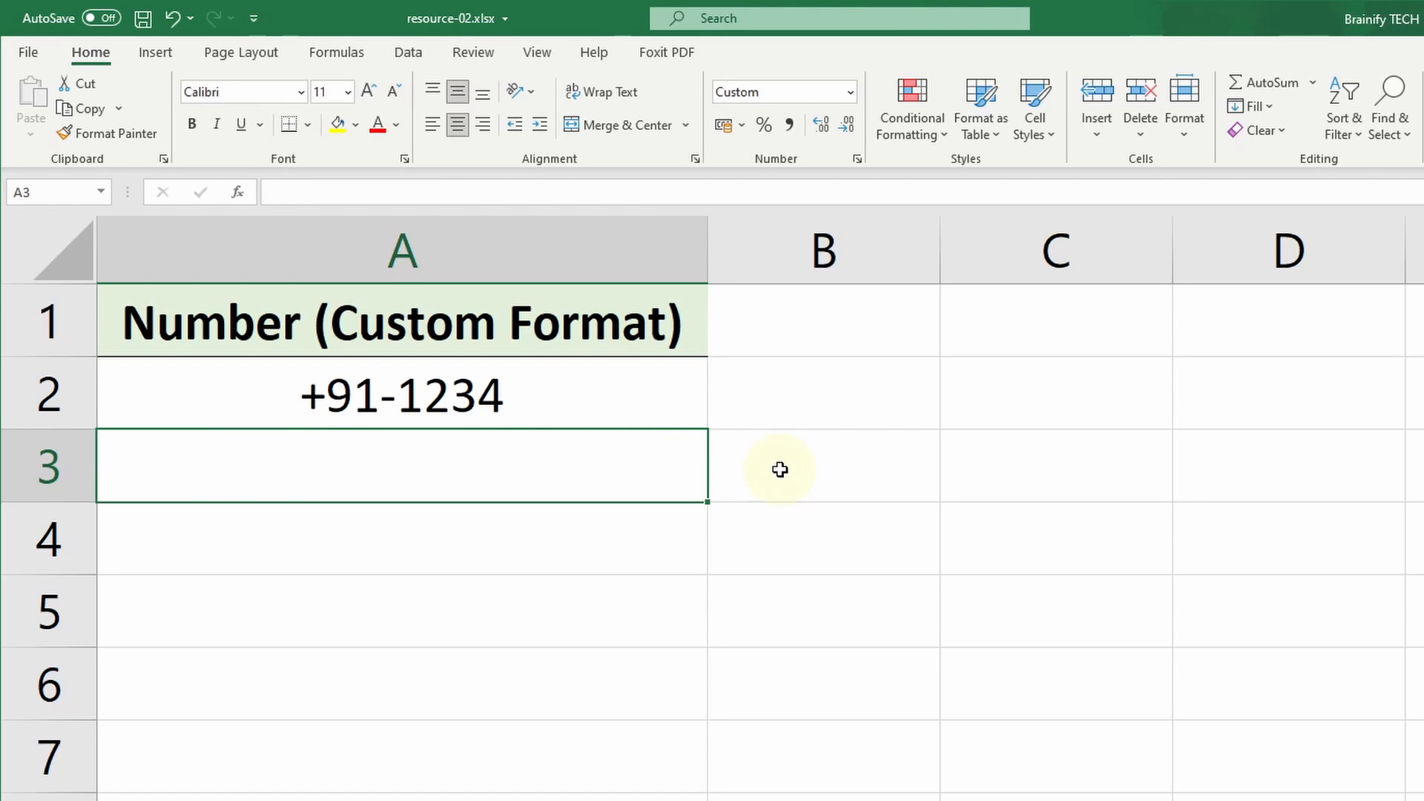
type("0123")
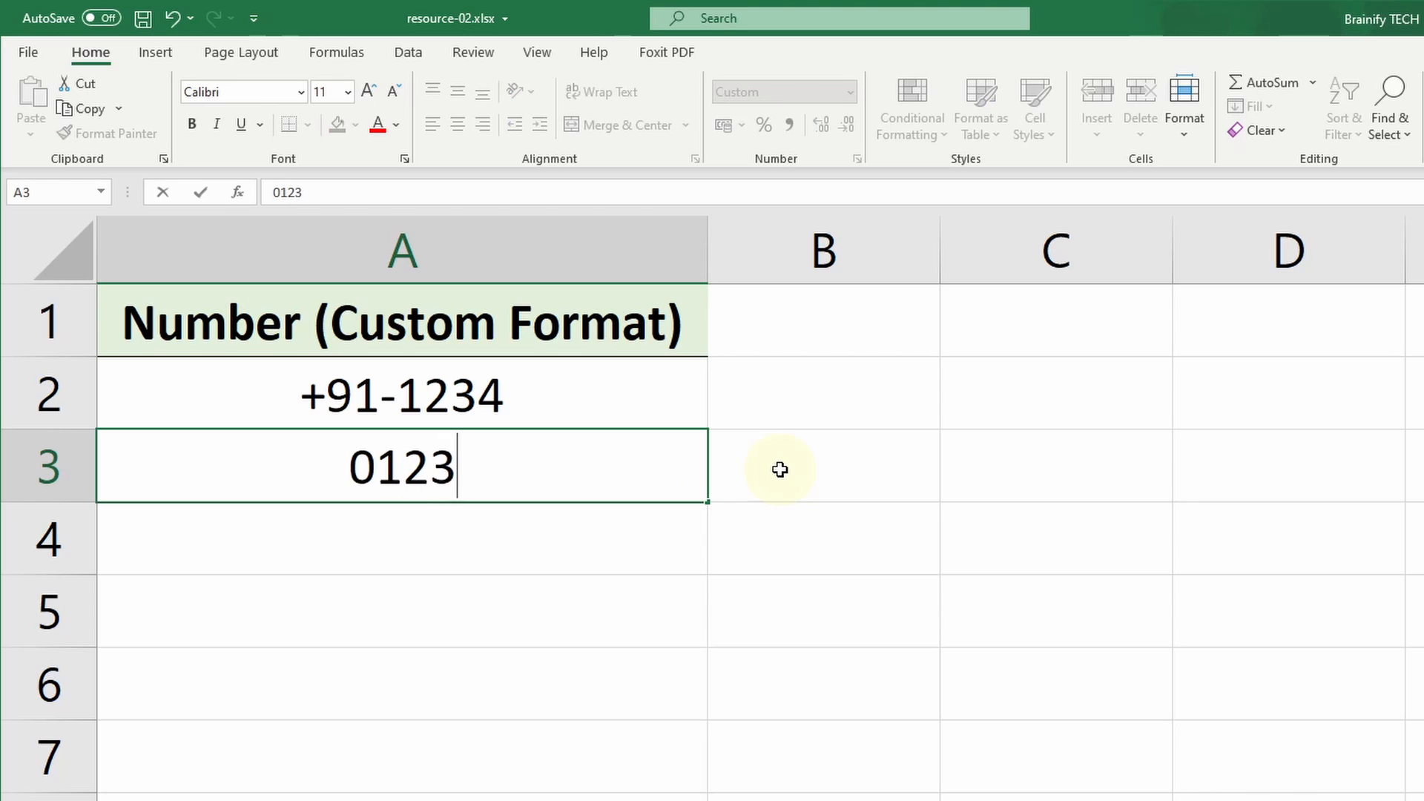
key("Return")
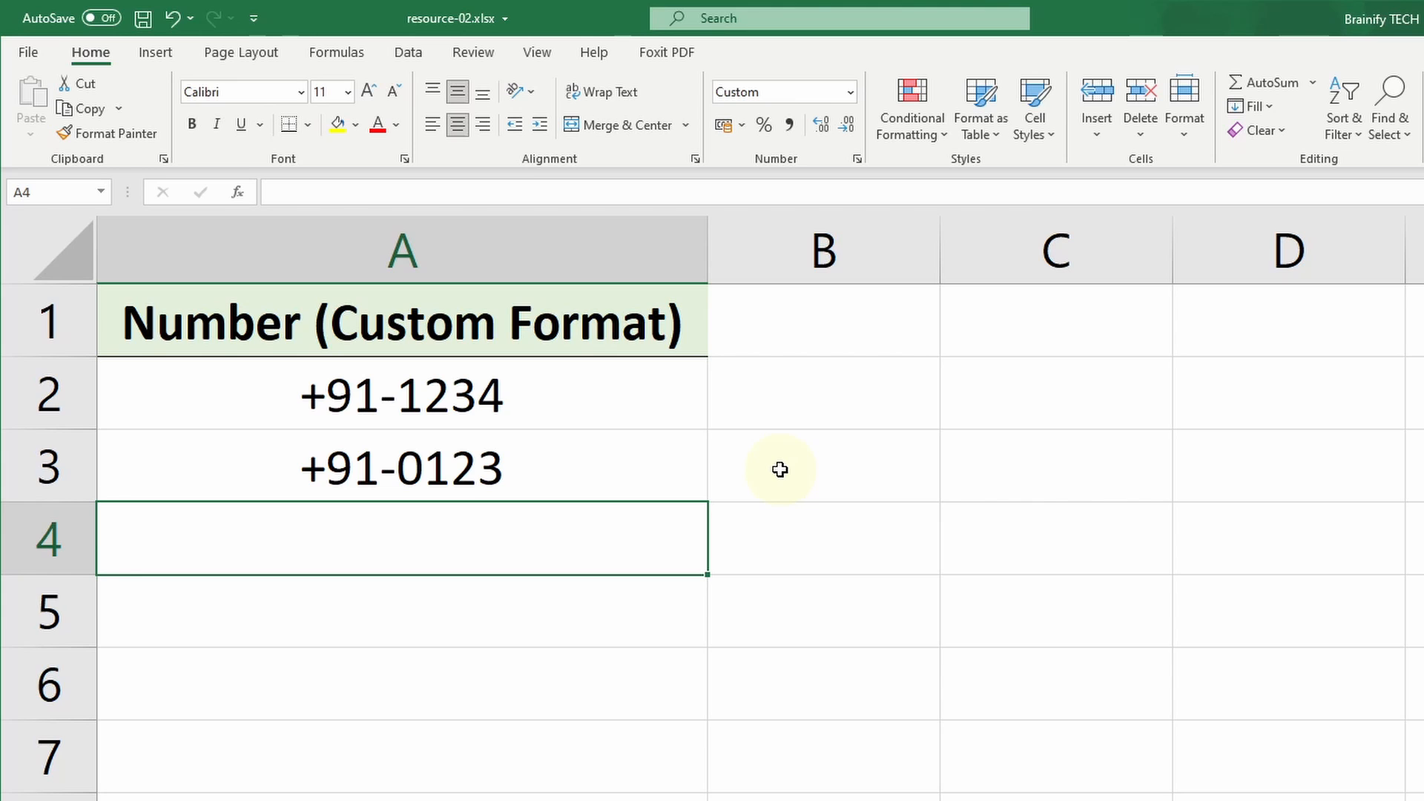
Step: Copy the two numbers in cells A2:A3 and paste them into the empty Notepad document
left_click_drag(674, 388, 675, 453)
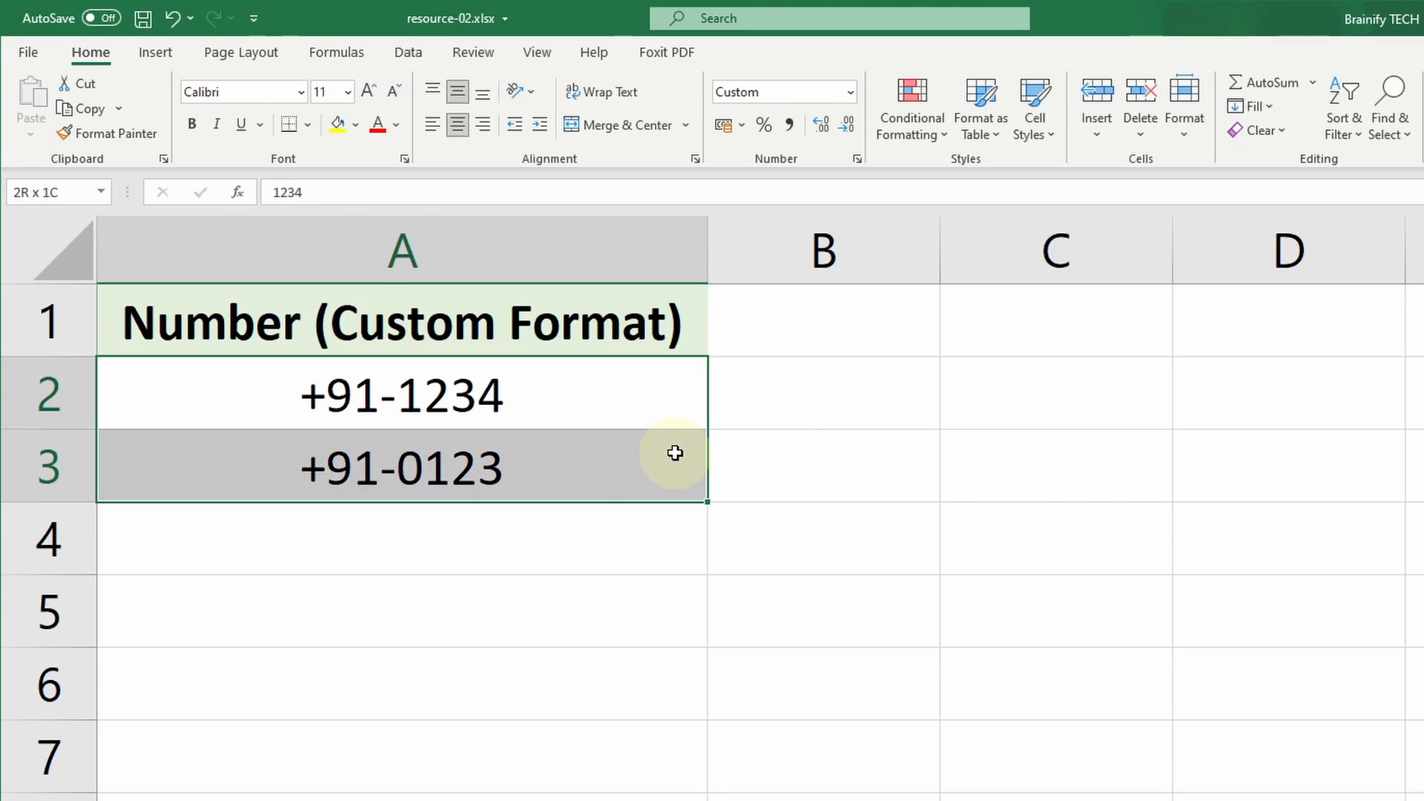
key("ctrl+c")
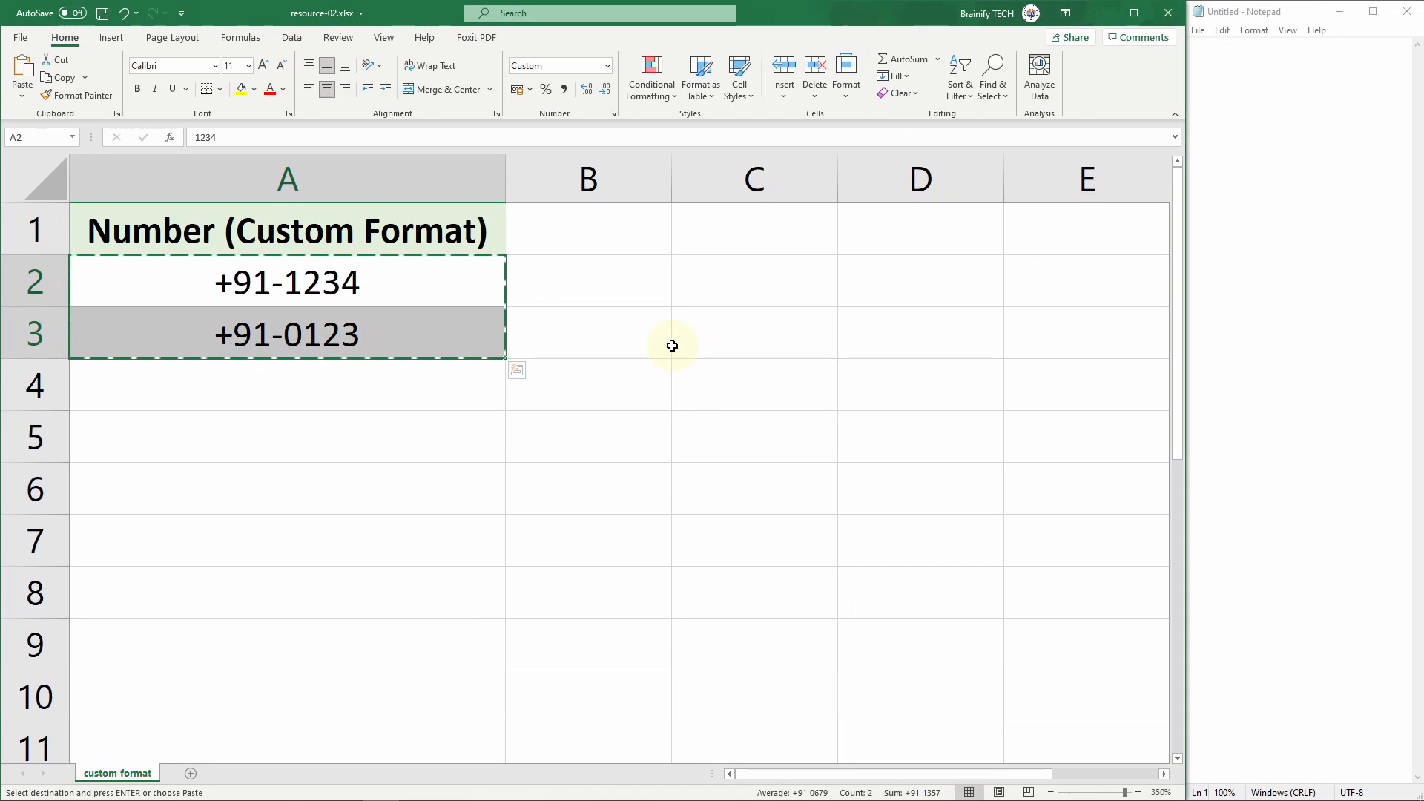
left_click(1302, 83)
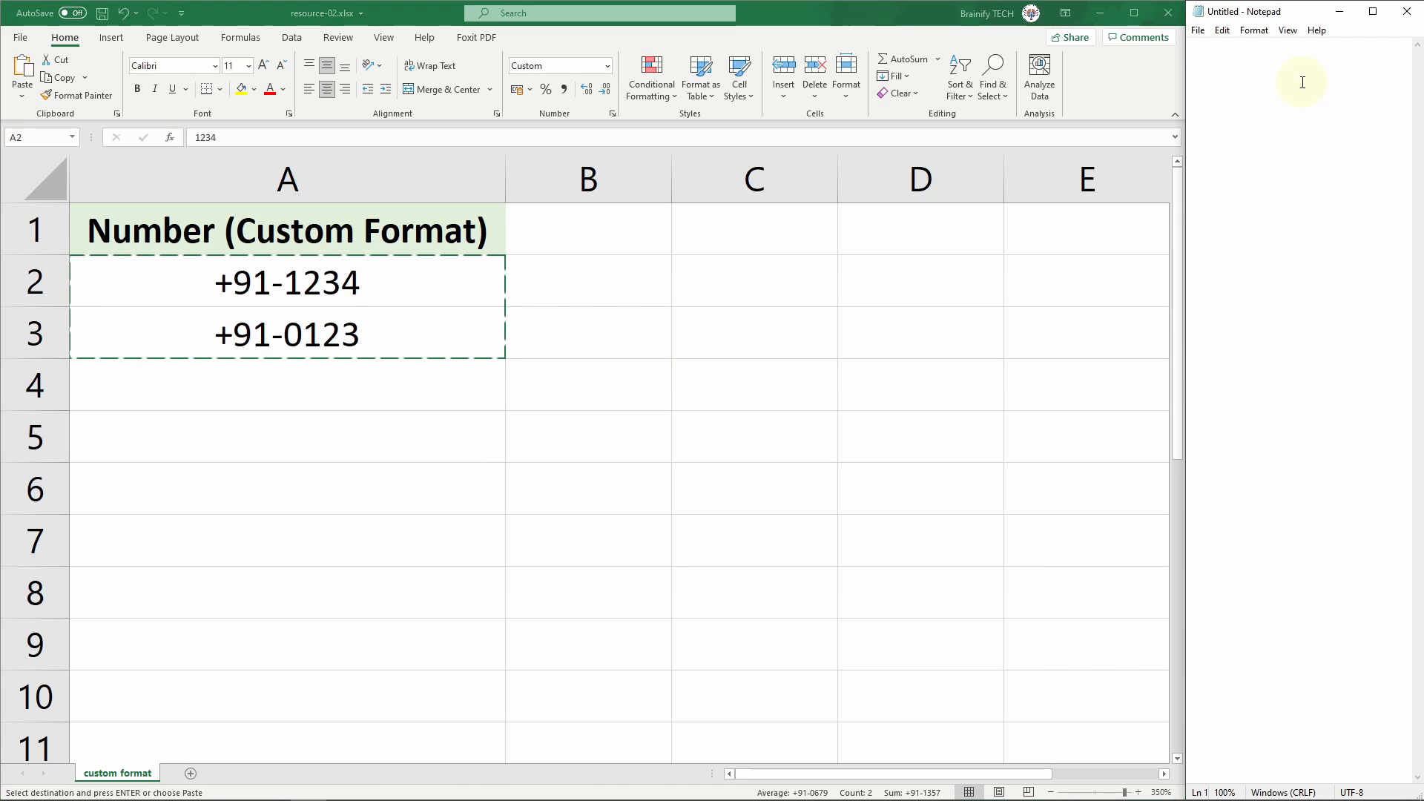
key("ctrl+v")
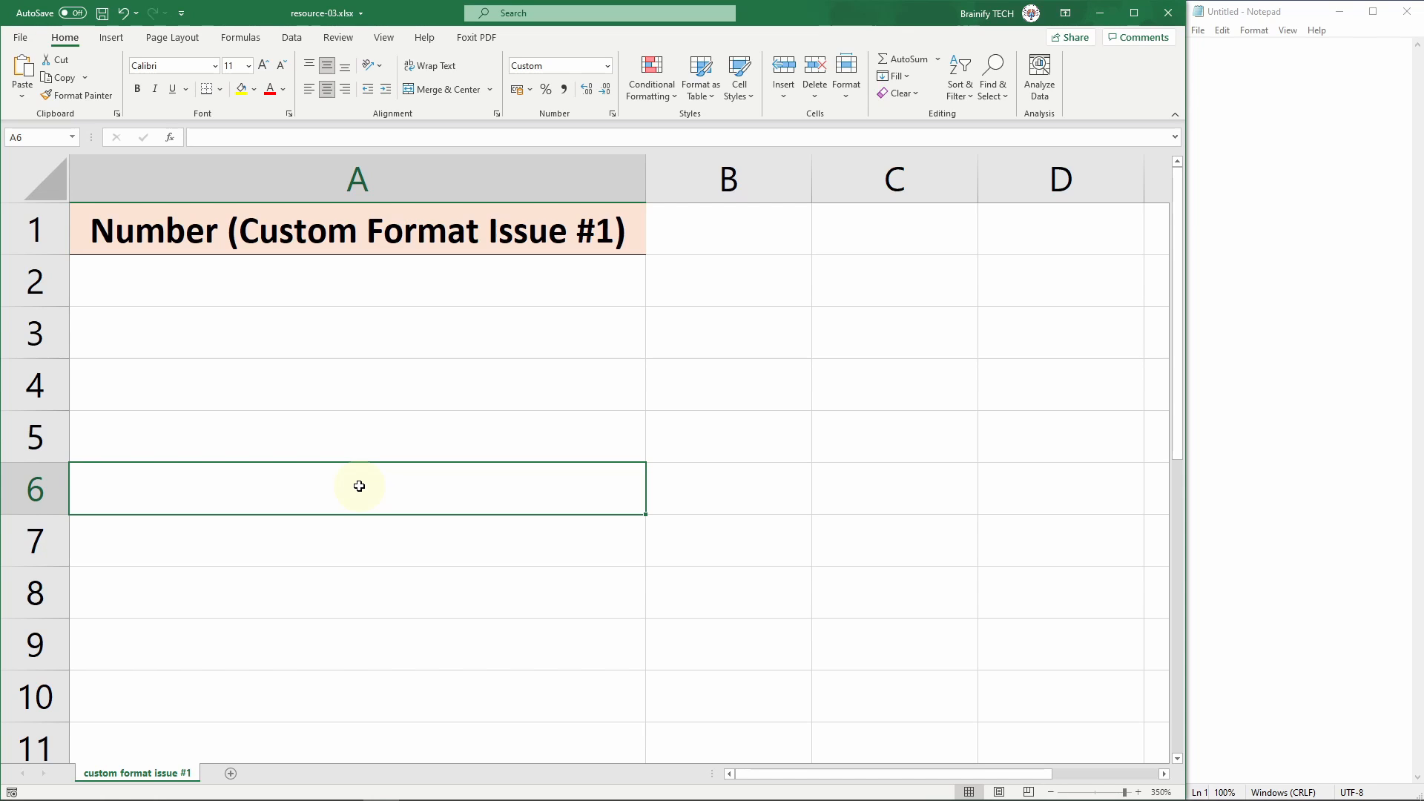
Step: In the Custom Format Issue #1 sheet, enter 12 in cell A2 and 12345 in cell A3
left_click(572, 280)
type("12")
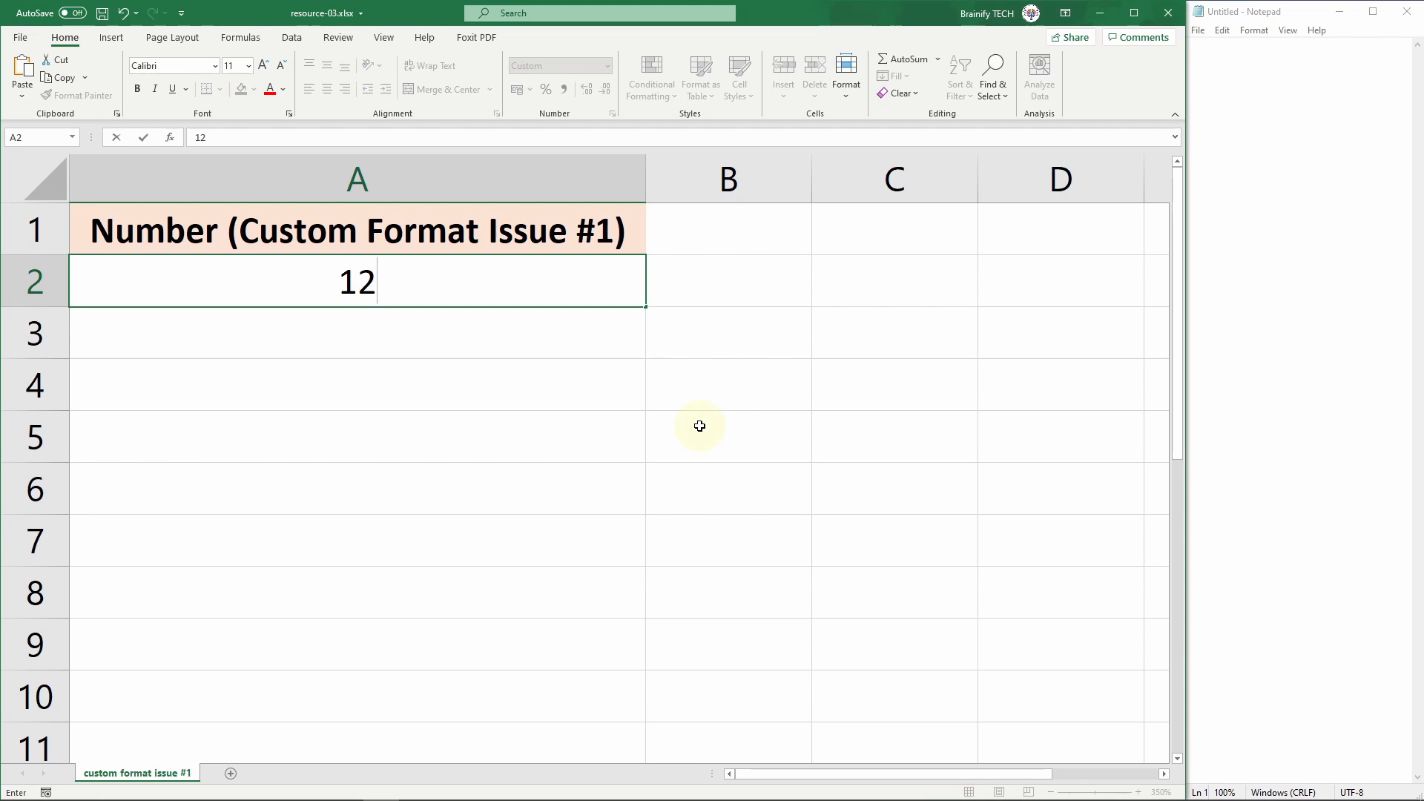
key("Return")
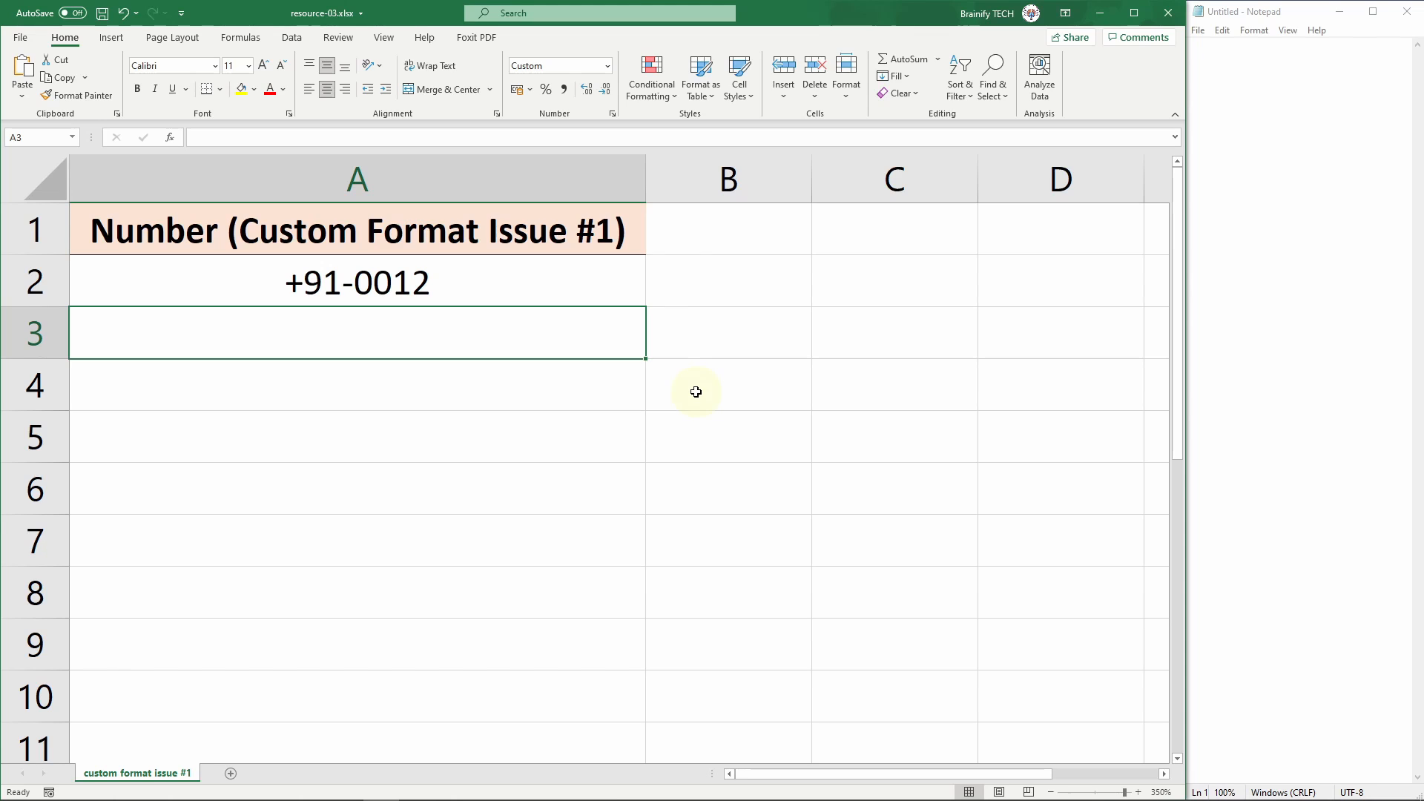
type("12345")
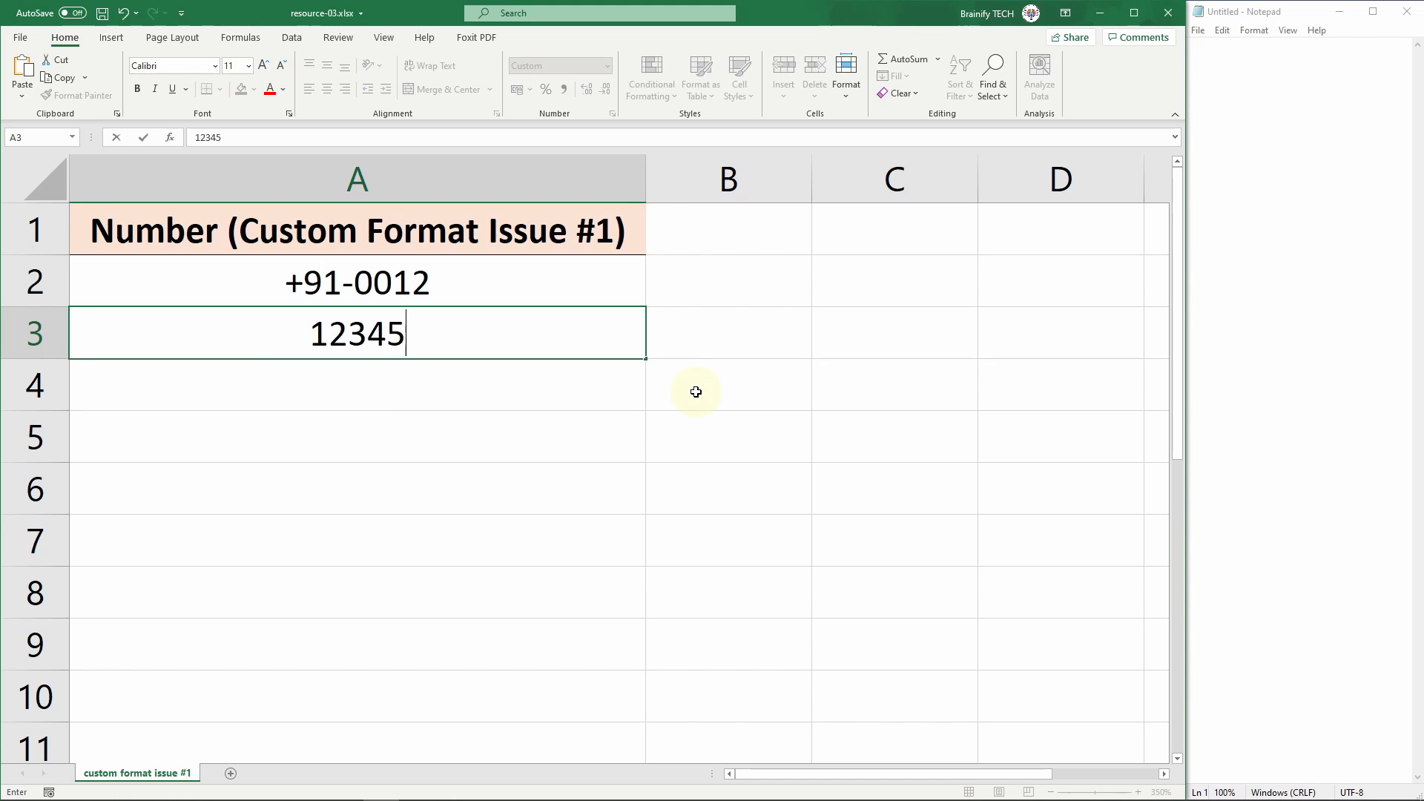
key("Return")
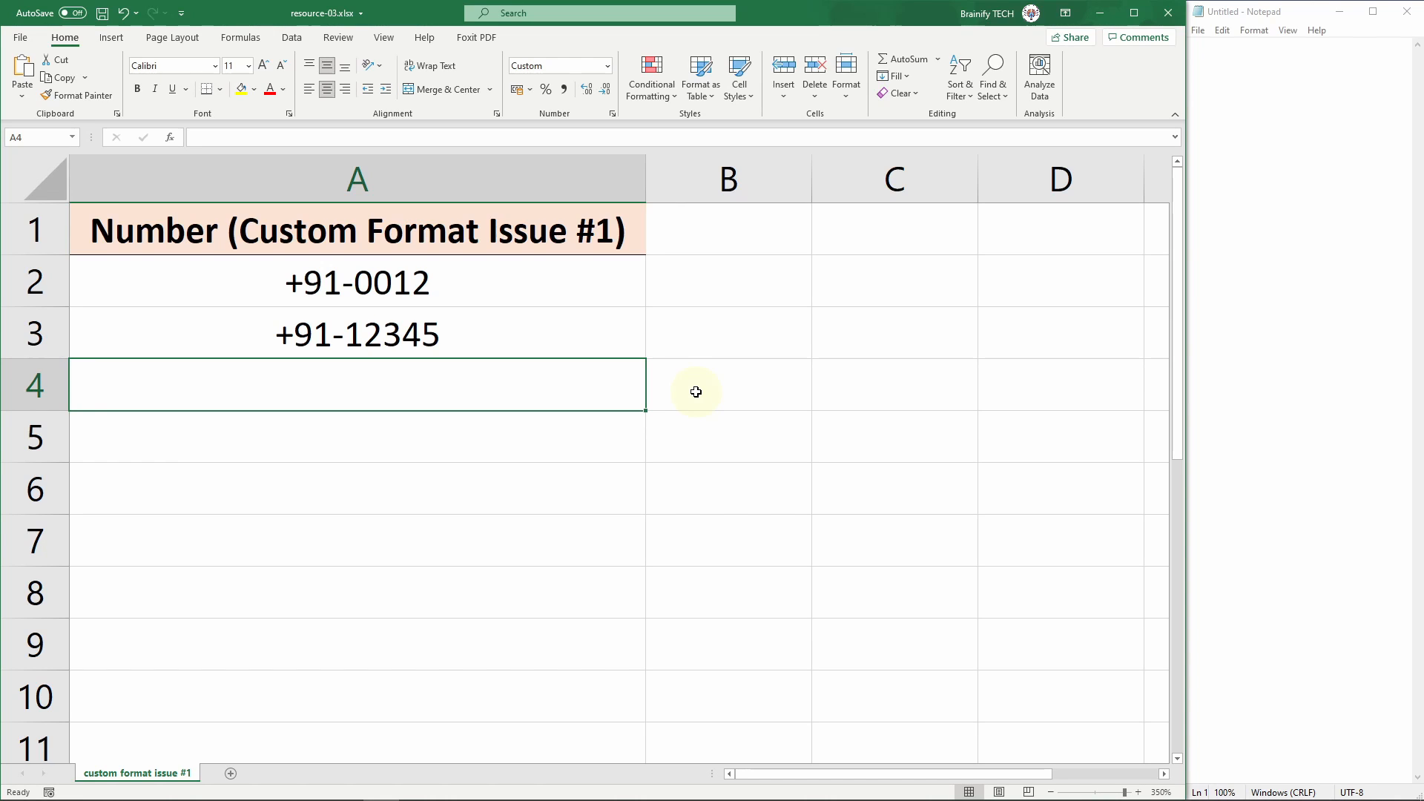
Step: Copy cells A2:A3 of the Custom Format Issue #1 sheet and paste them into Notepad
left_click_drag(615, 288, 611, 318)
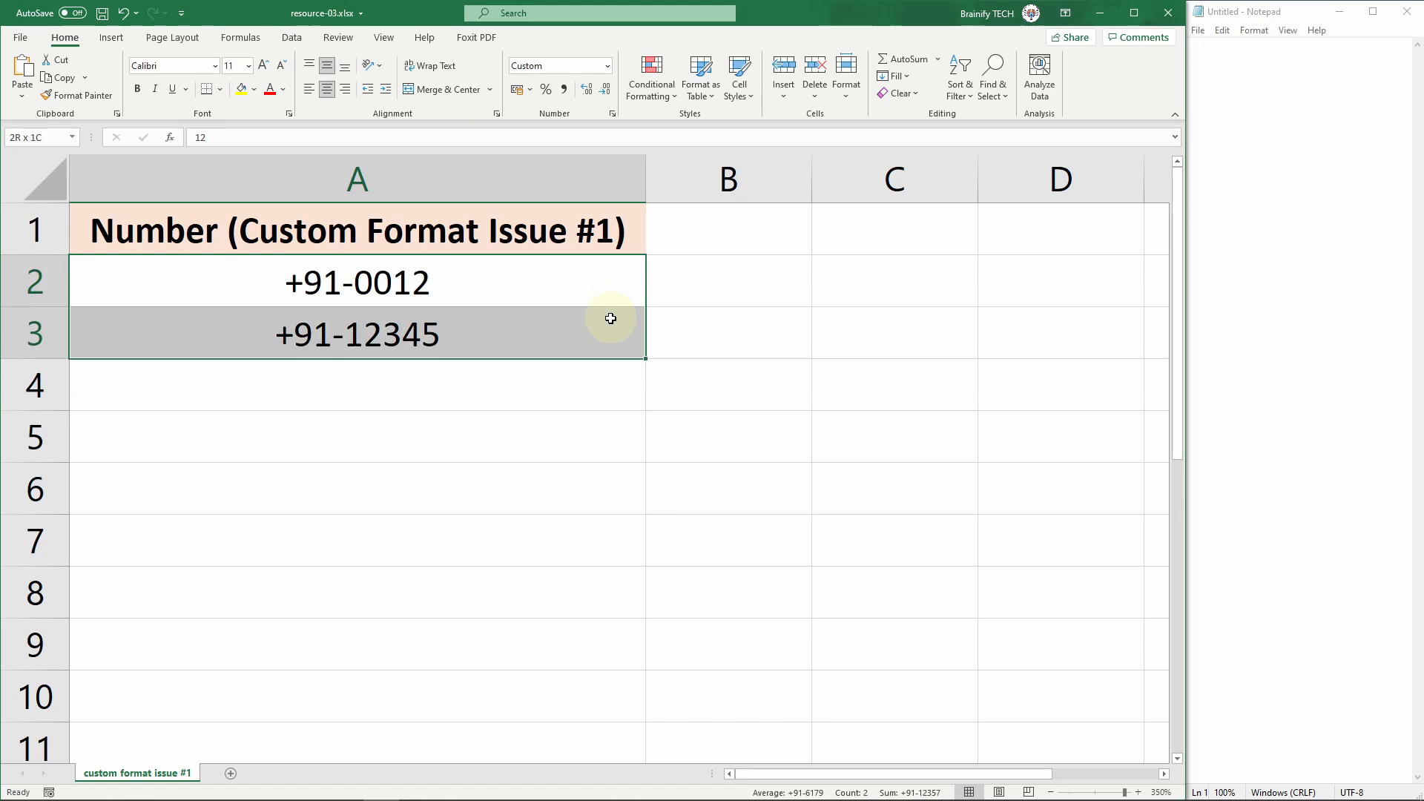
key("ctrl+c")
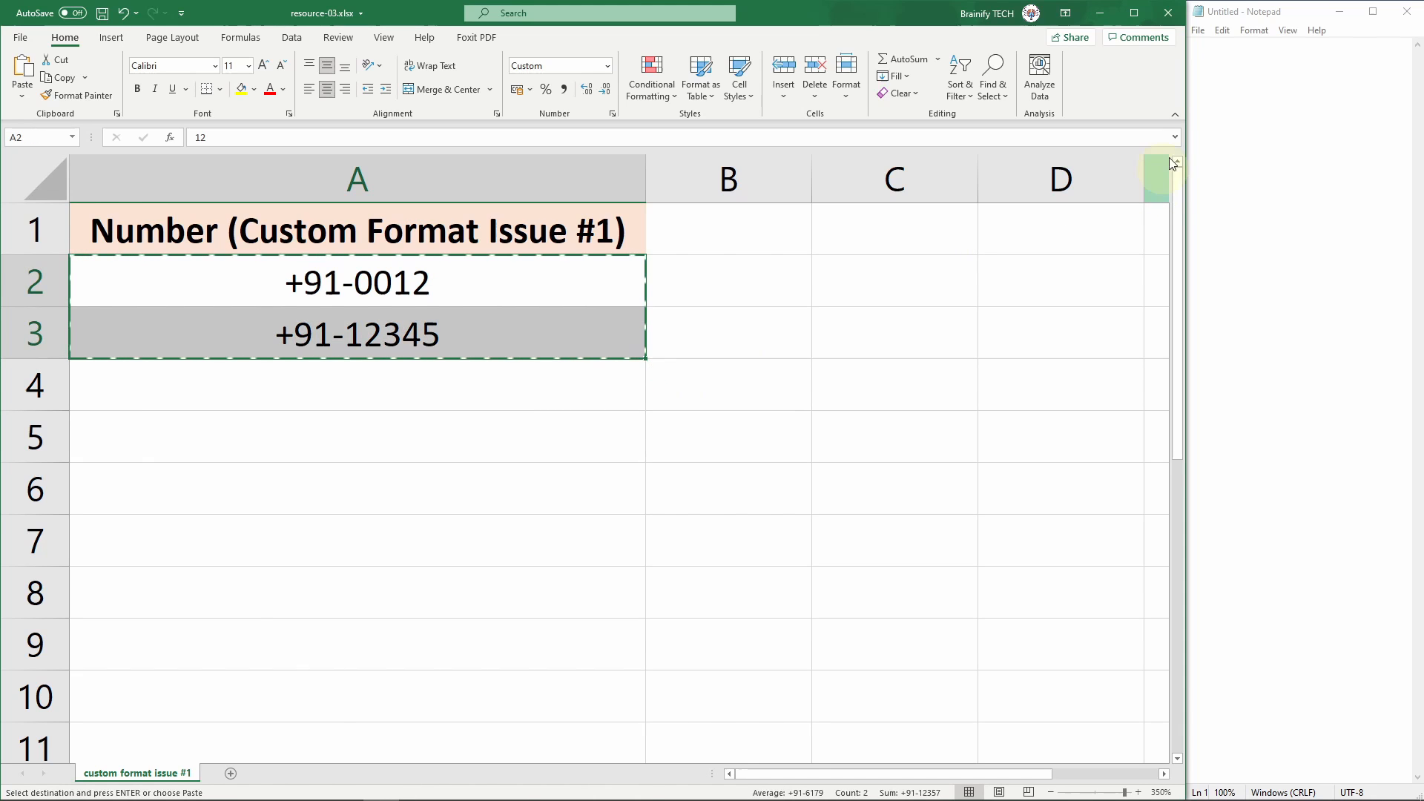
left_click(1274, 104)
key("ctrl+v")
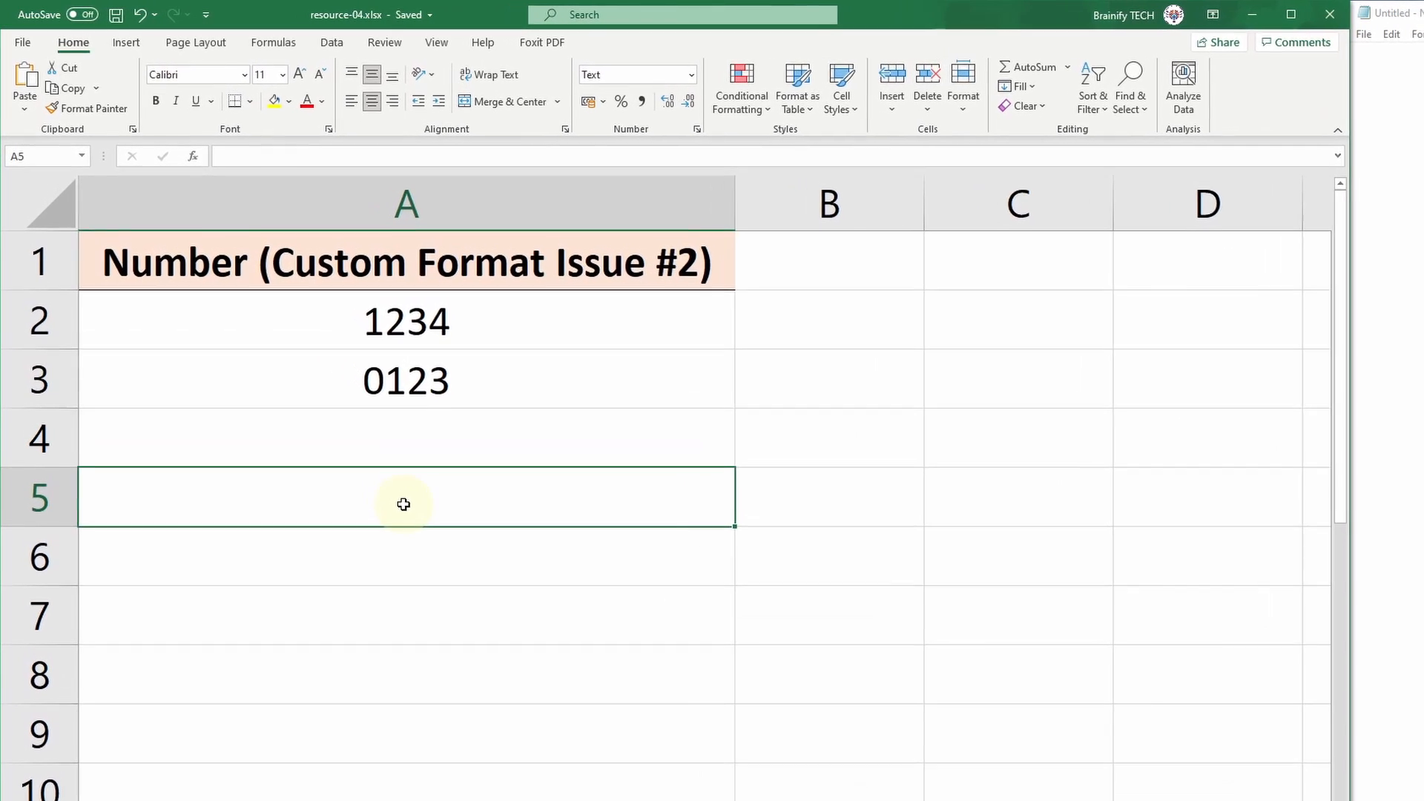
Step: Change column A of the Custom Format Issue #2 sheet from Text to the custom number format +91-0000
left_click(693, 215)
right_click(694, 220)
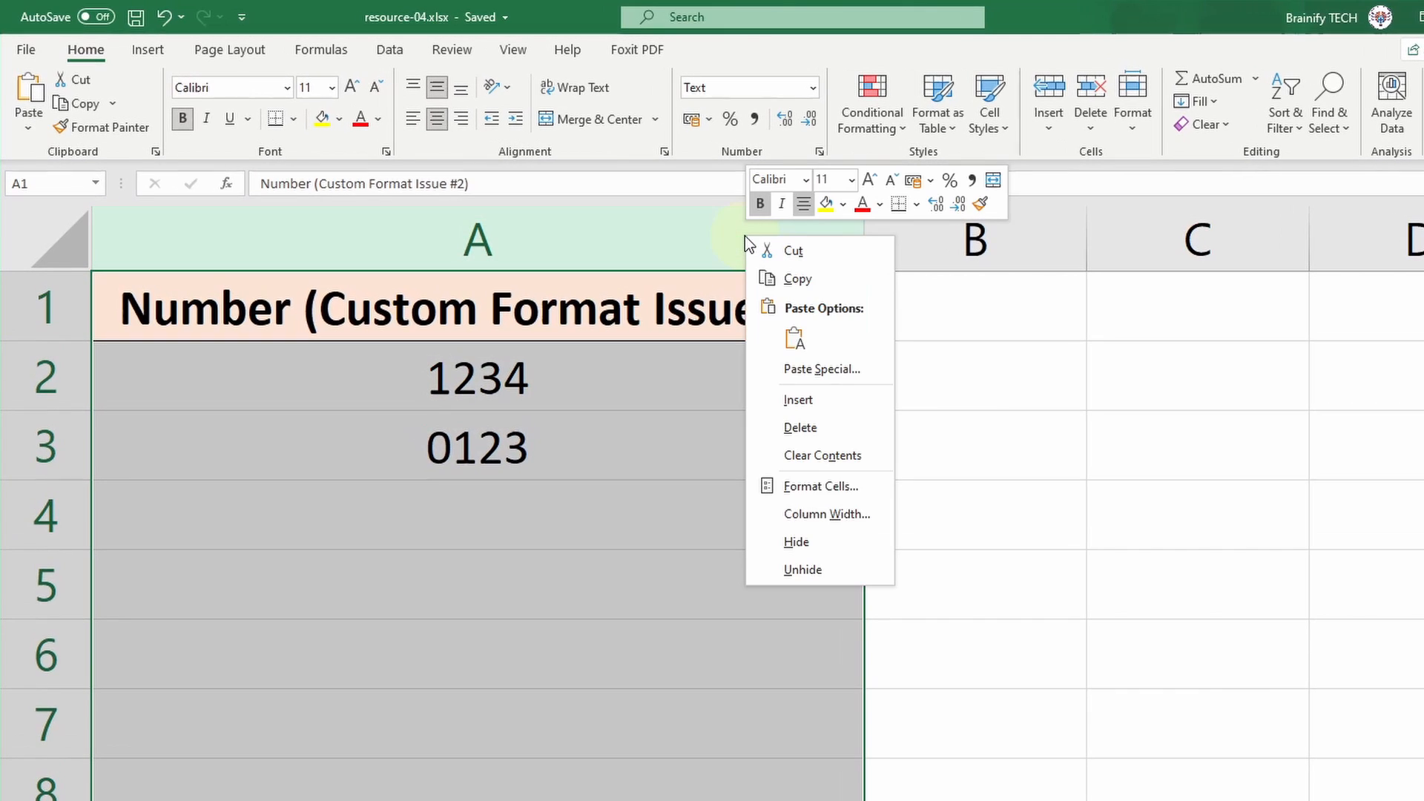
left_click(875, 482)
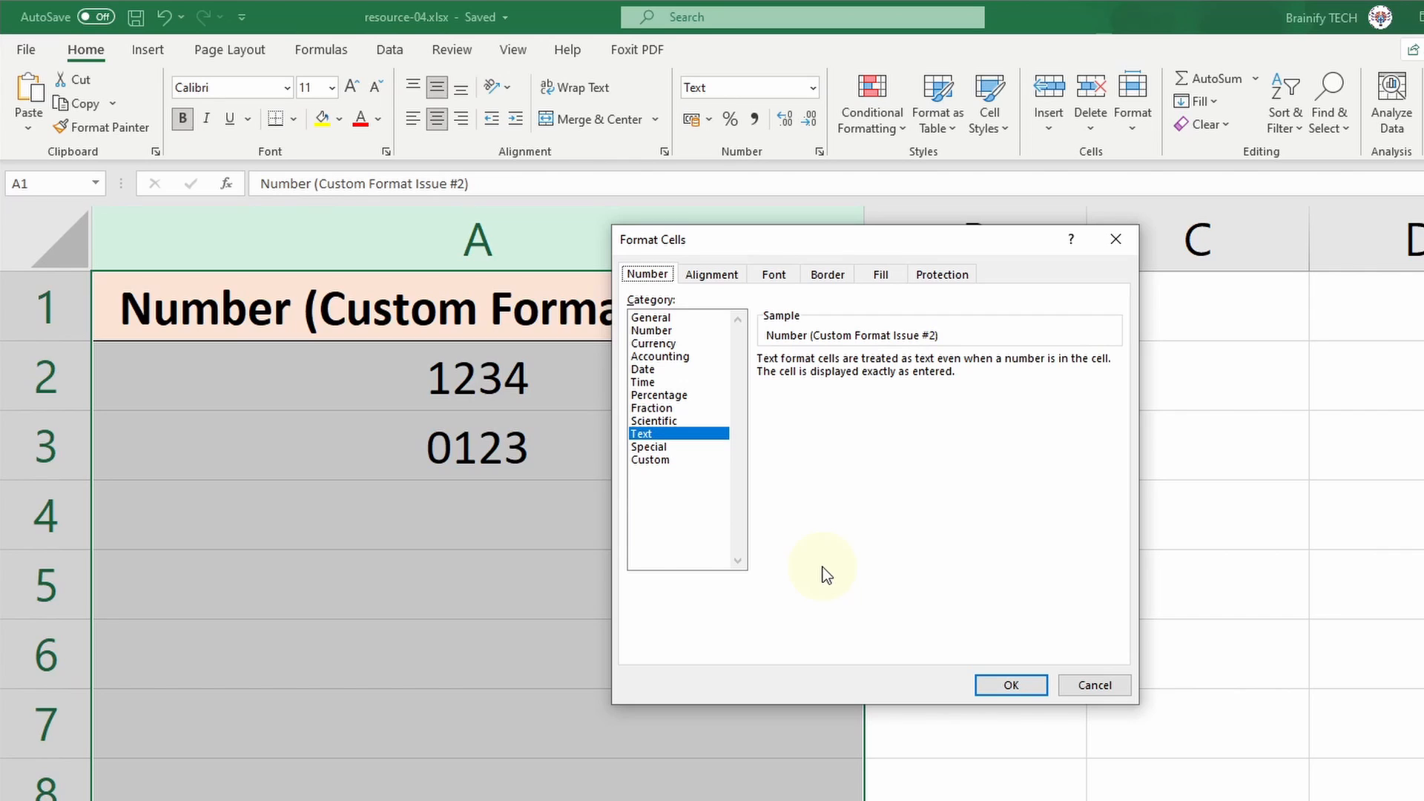
left_click(683, 459)
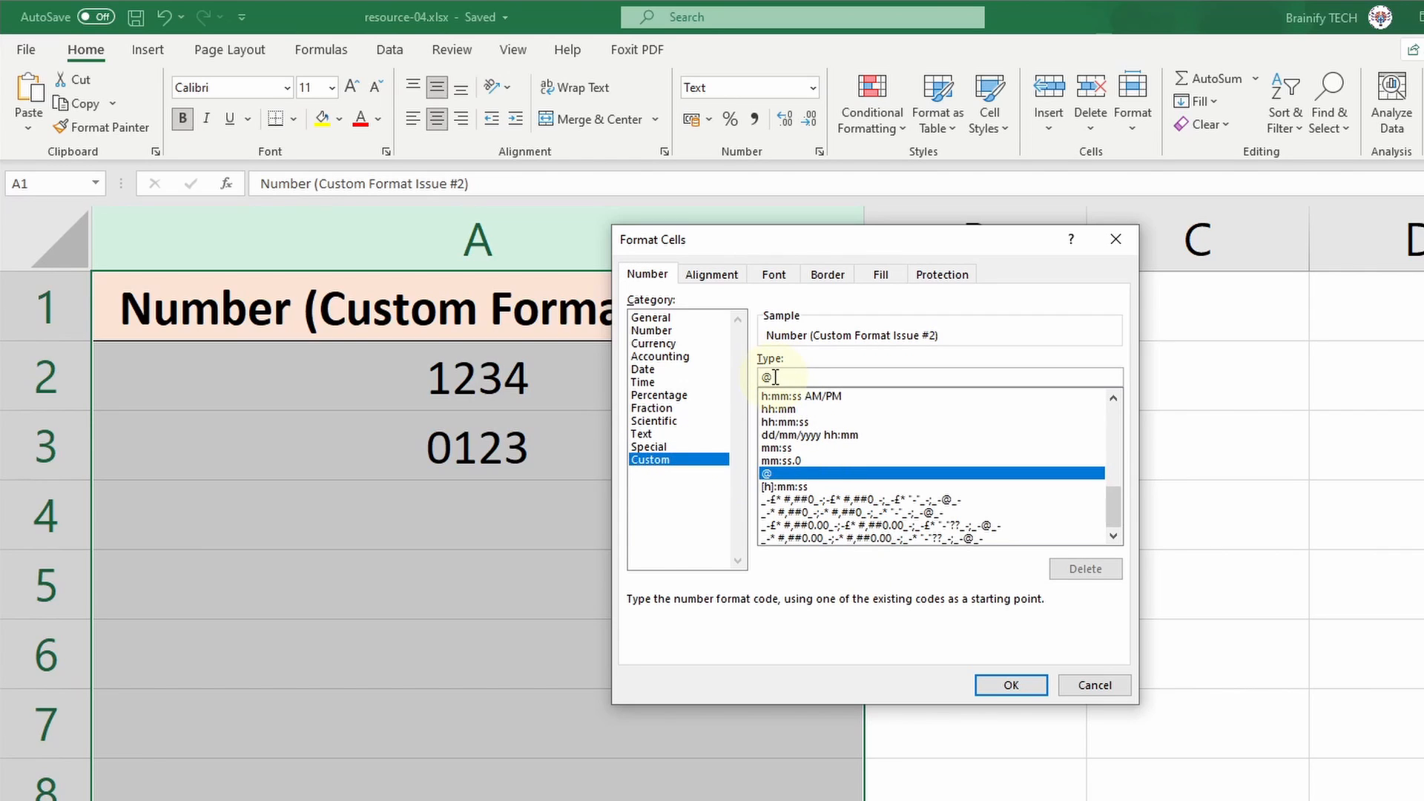
key("BackSpace")
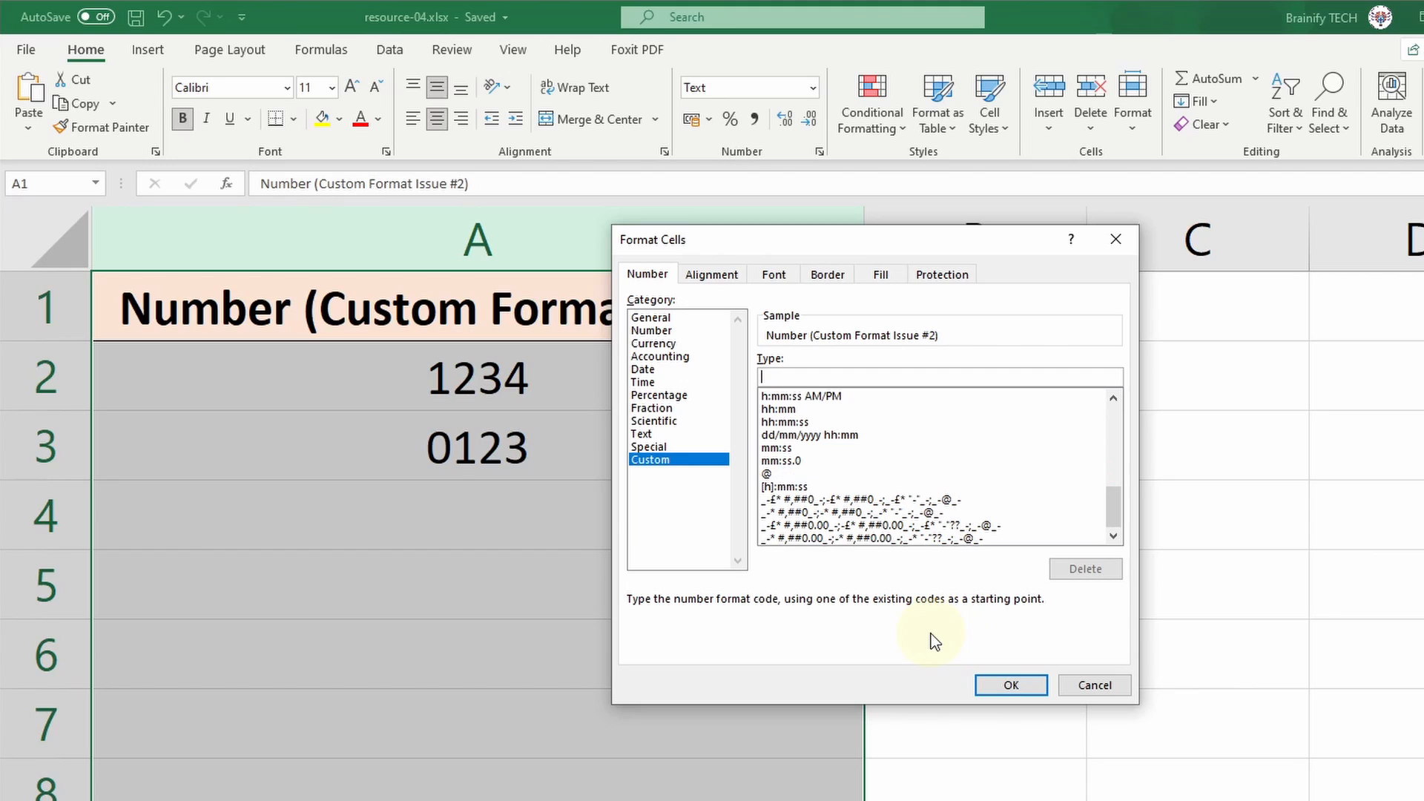
type("+91-0000")
left_click(1013, 697)
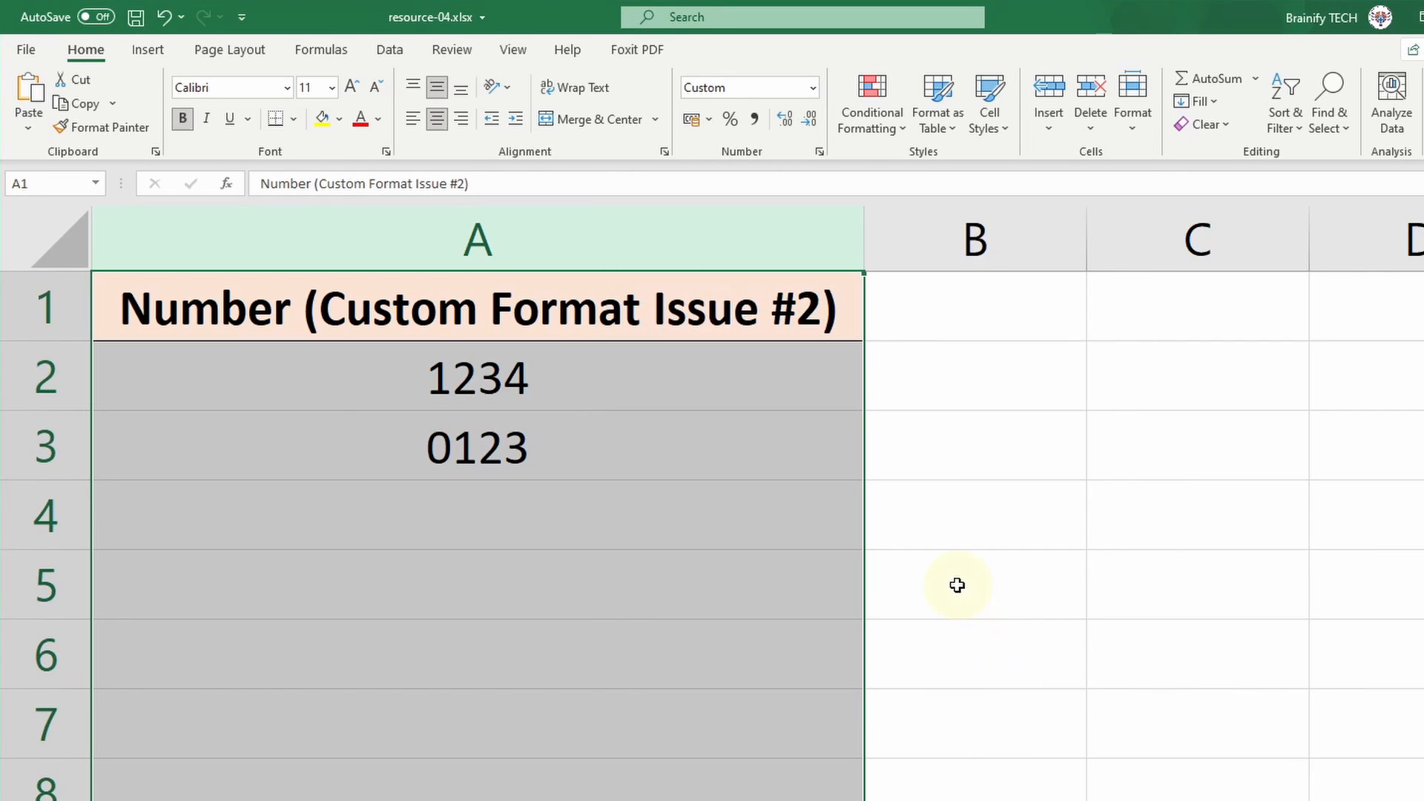
Step: Enter 7896 in cell A4 and 0123 in cell A5 below the existing numbers
left_click(955, 585)
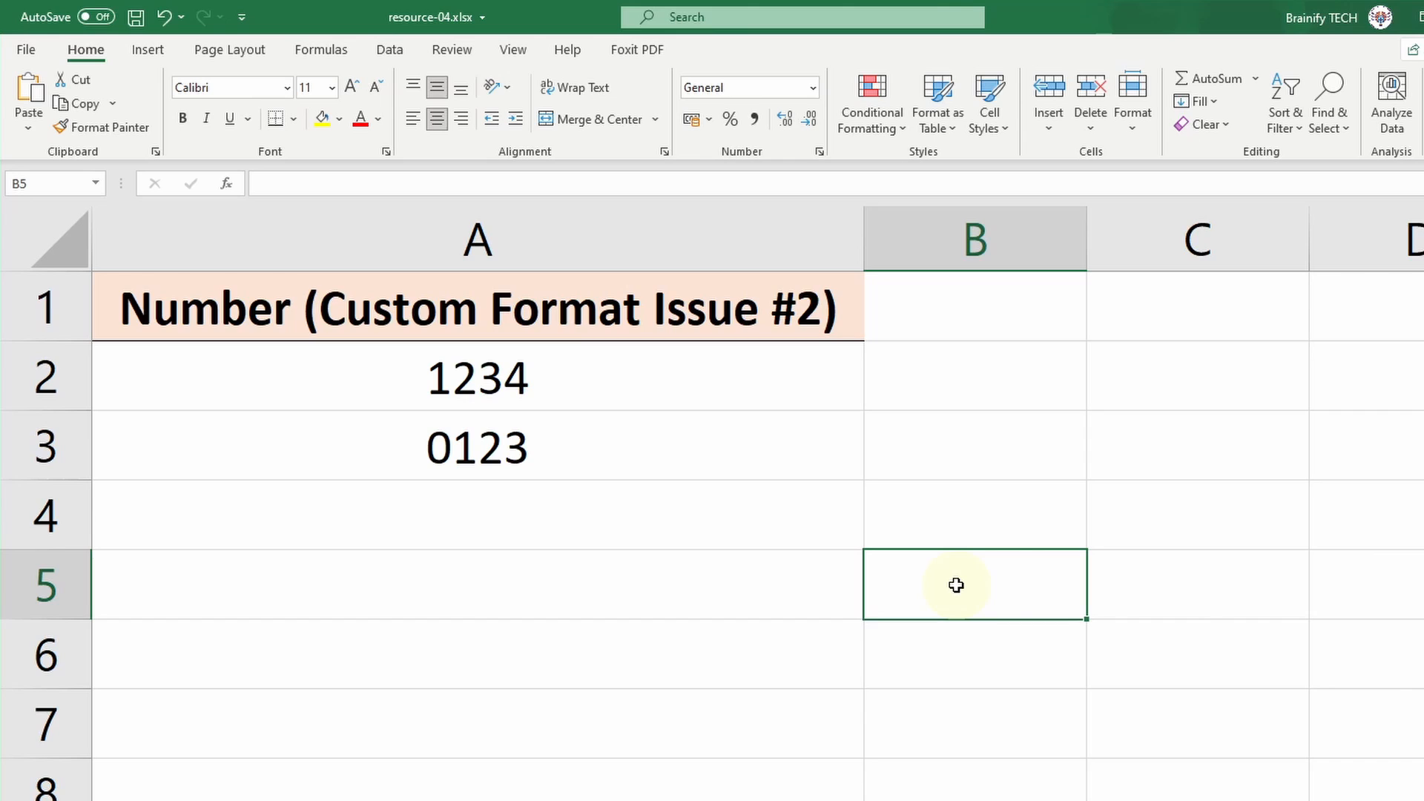
left_click(808, 514)
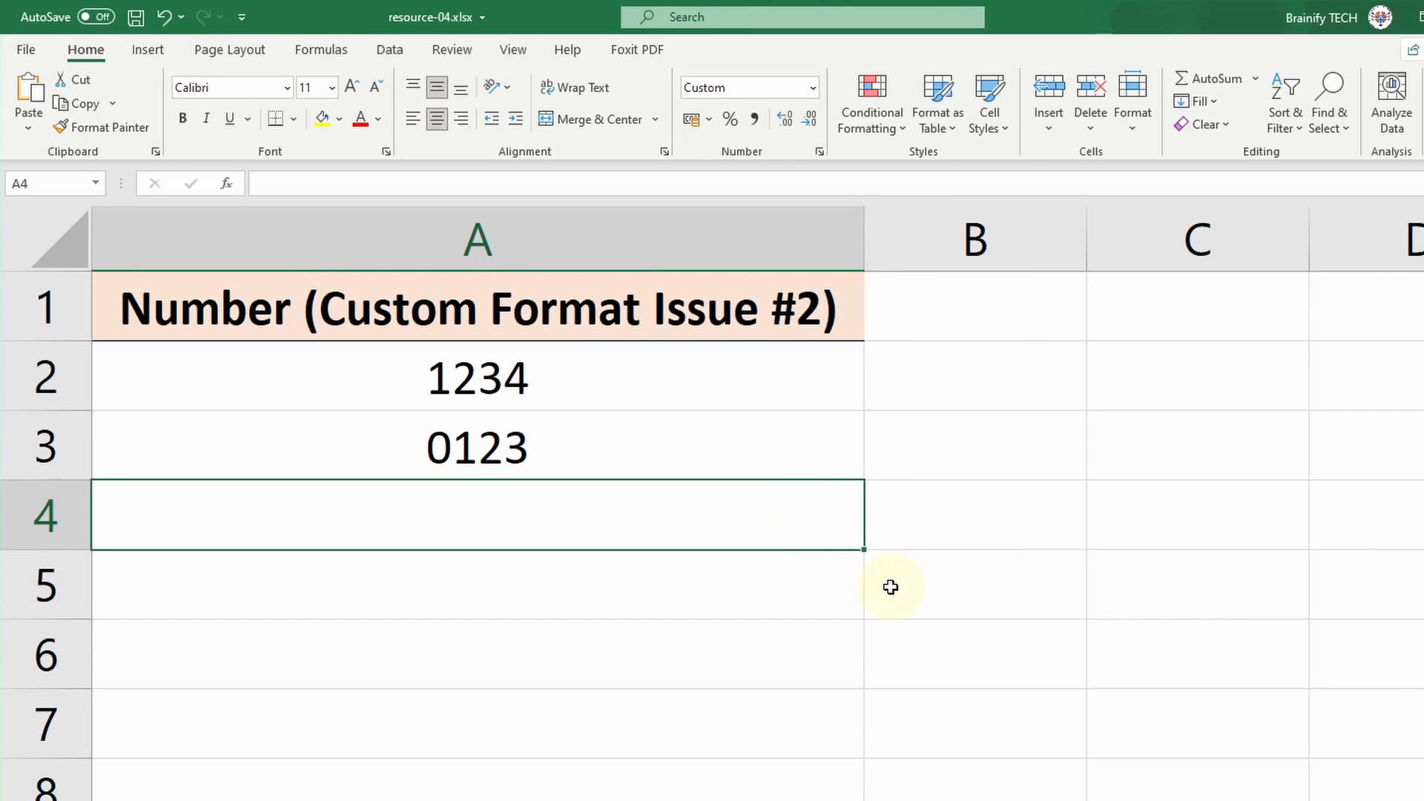
type("7896")
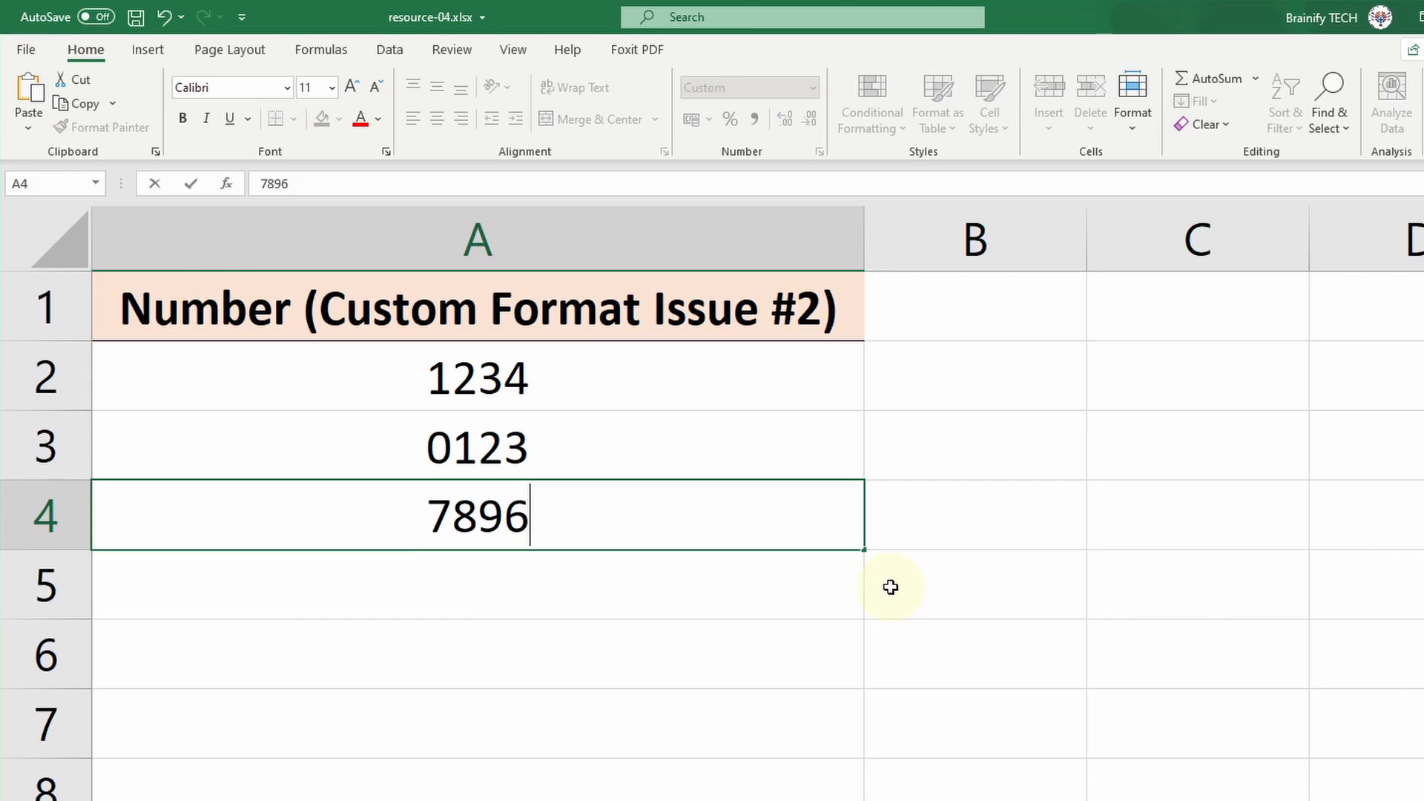
key("Return")
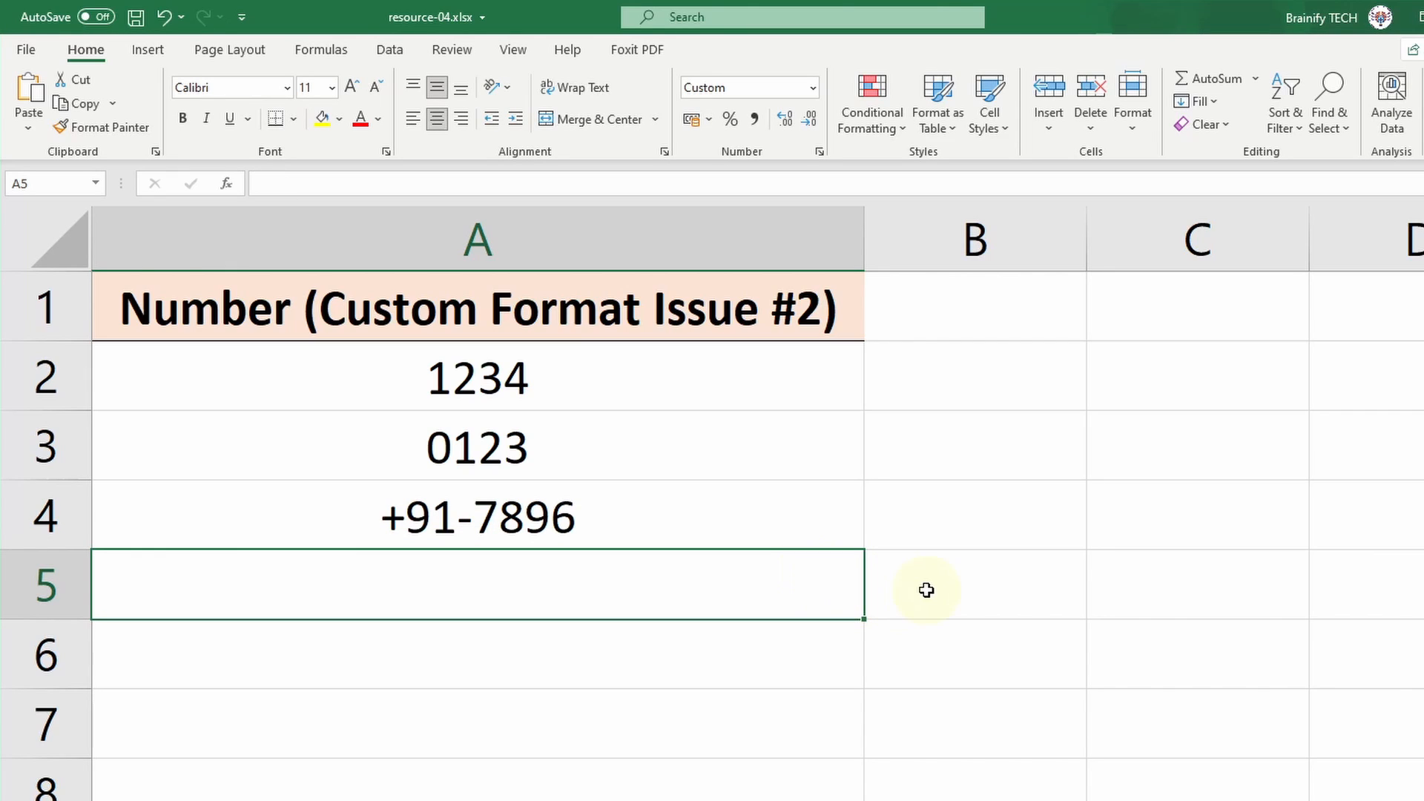
type("0123")
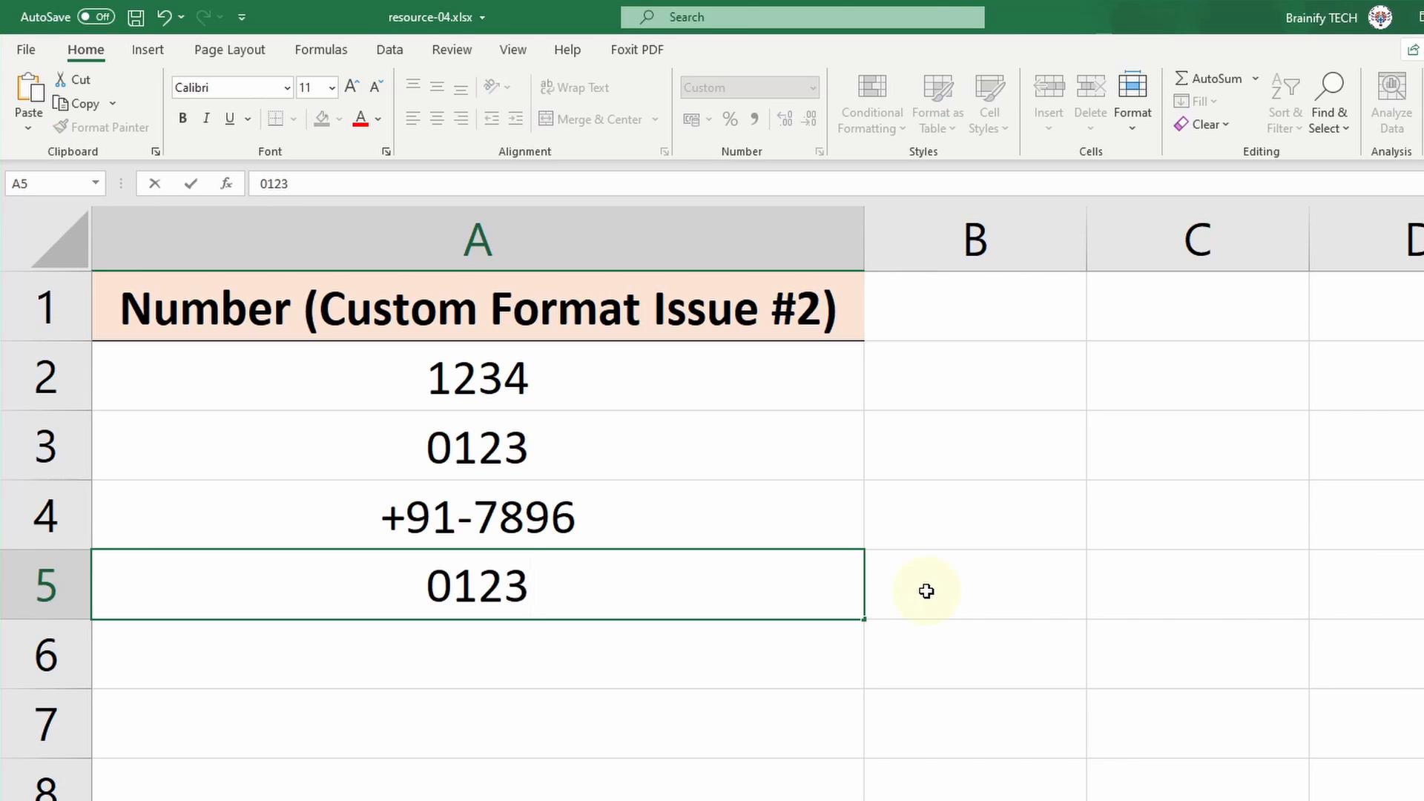
key("Return")
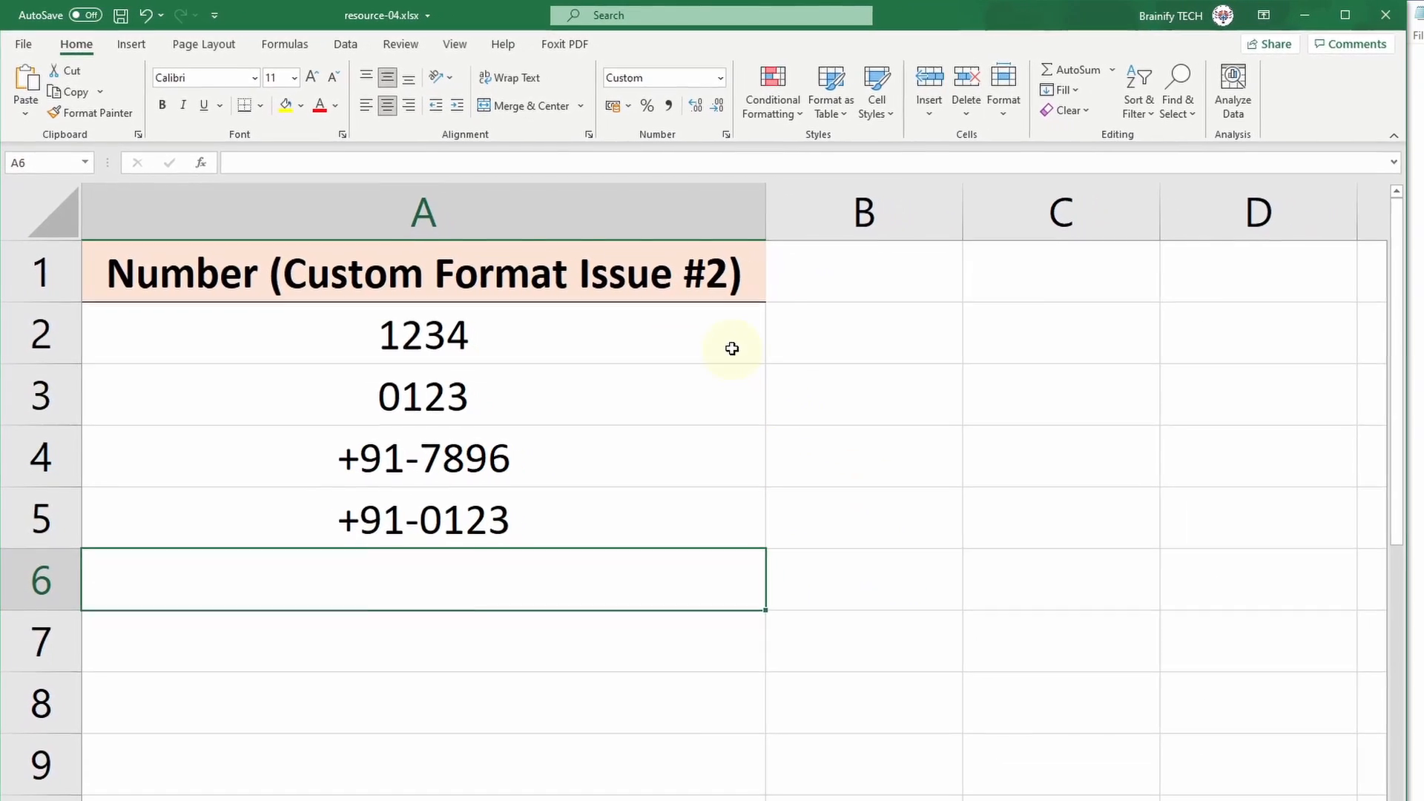
Step: Copy cells A2:A5 of the Custom Format Issue #2 sheet and paste them into Notepad
left_click_drag(803, 378, 781, 559)
key("ctrl+c")
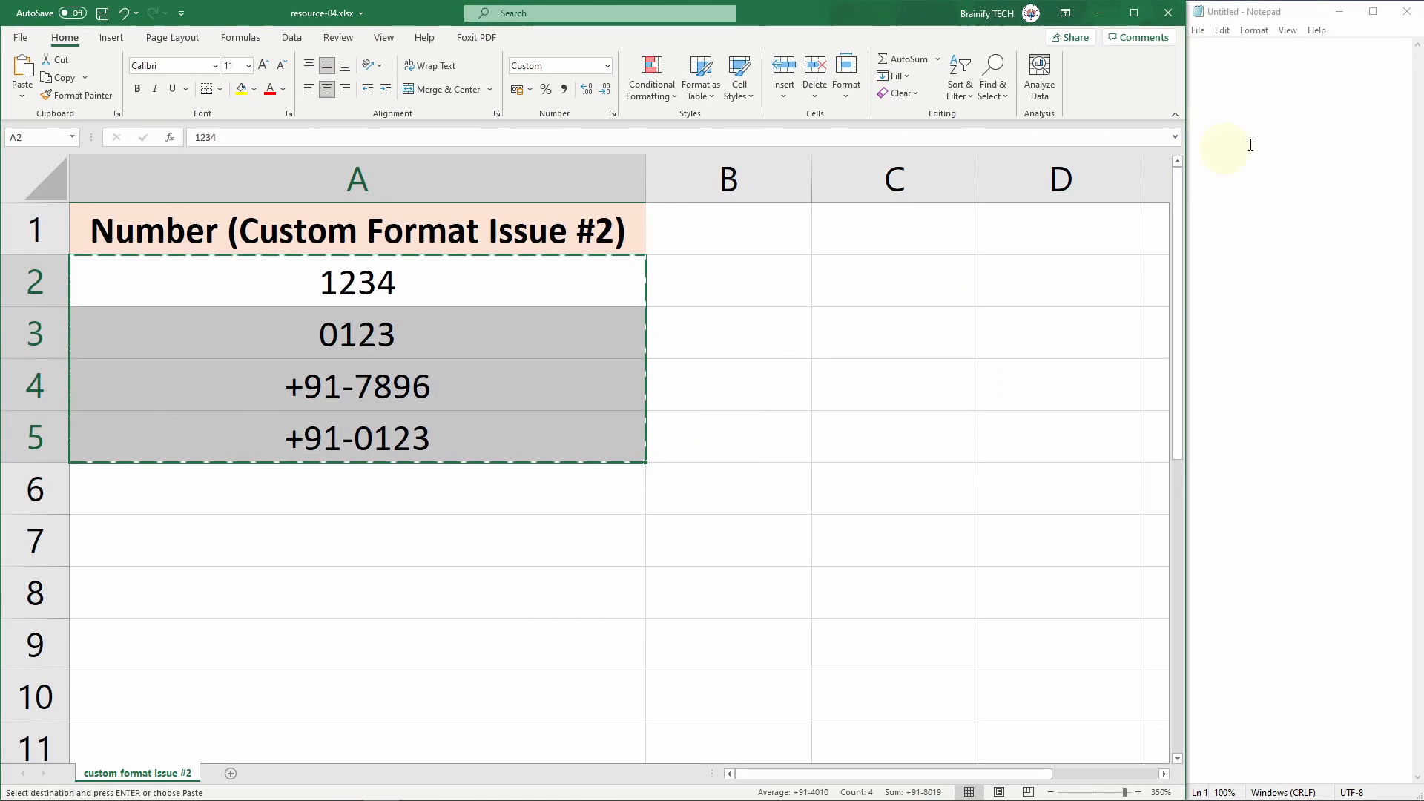
left_click(1409, 147)
key("ctrl+v")
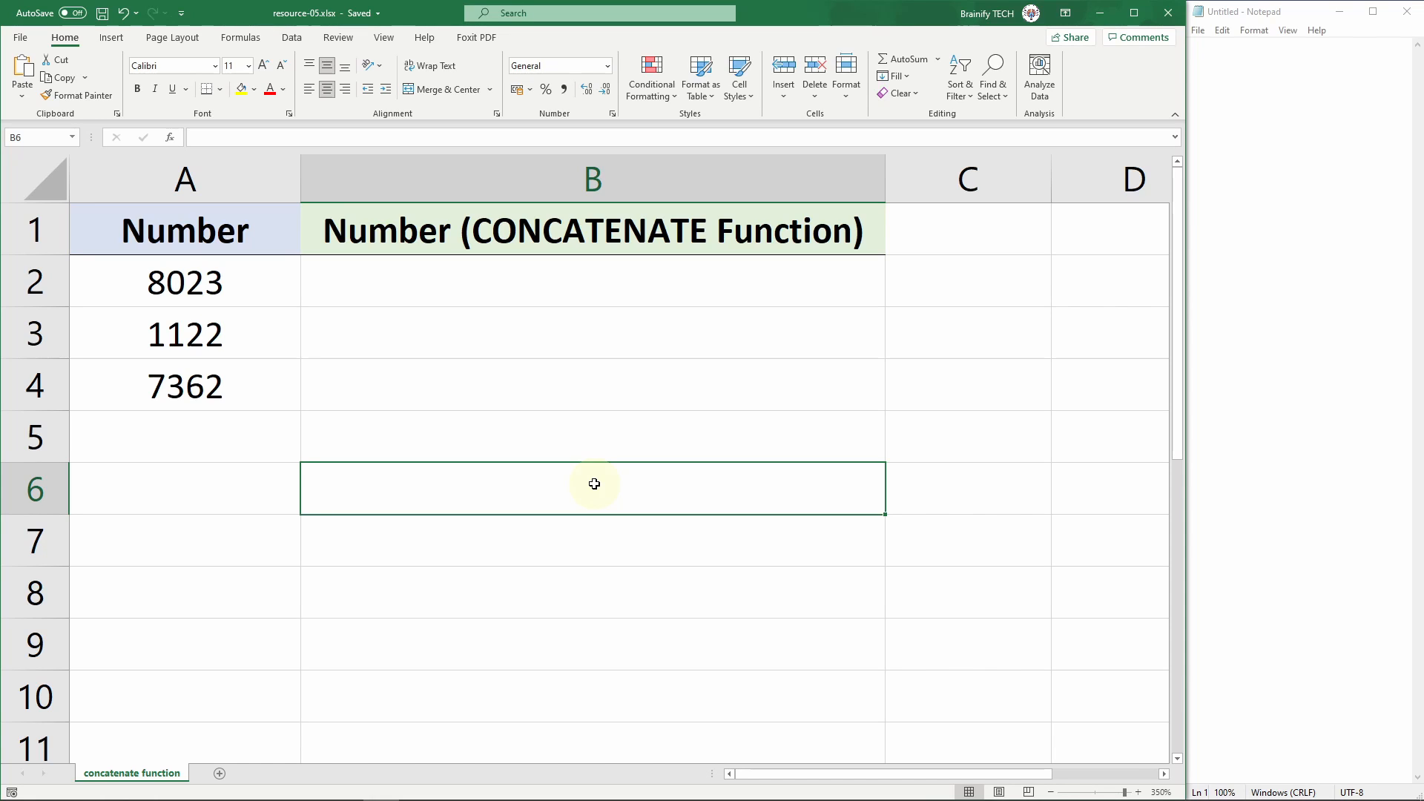
Step: Enter 0123 in cell A5 of the concatenate function sheet, below the existing numbers
left_click(281, 438)
type("0123")
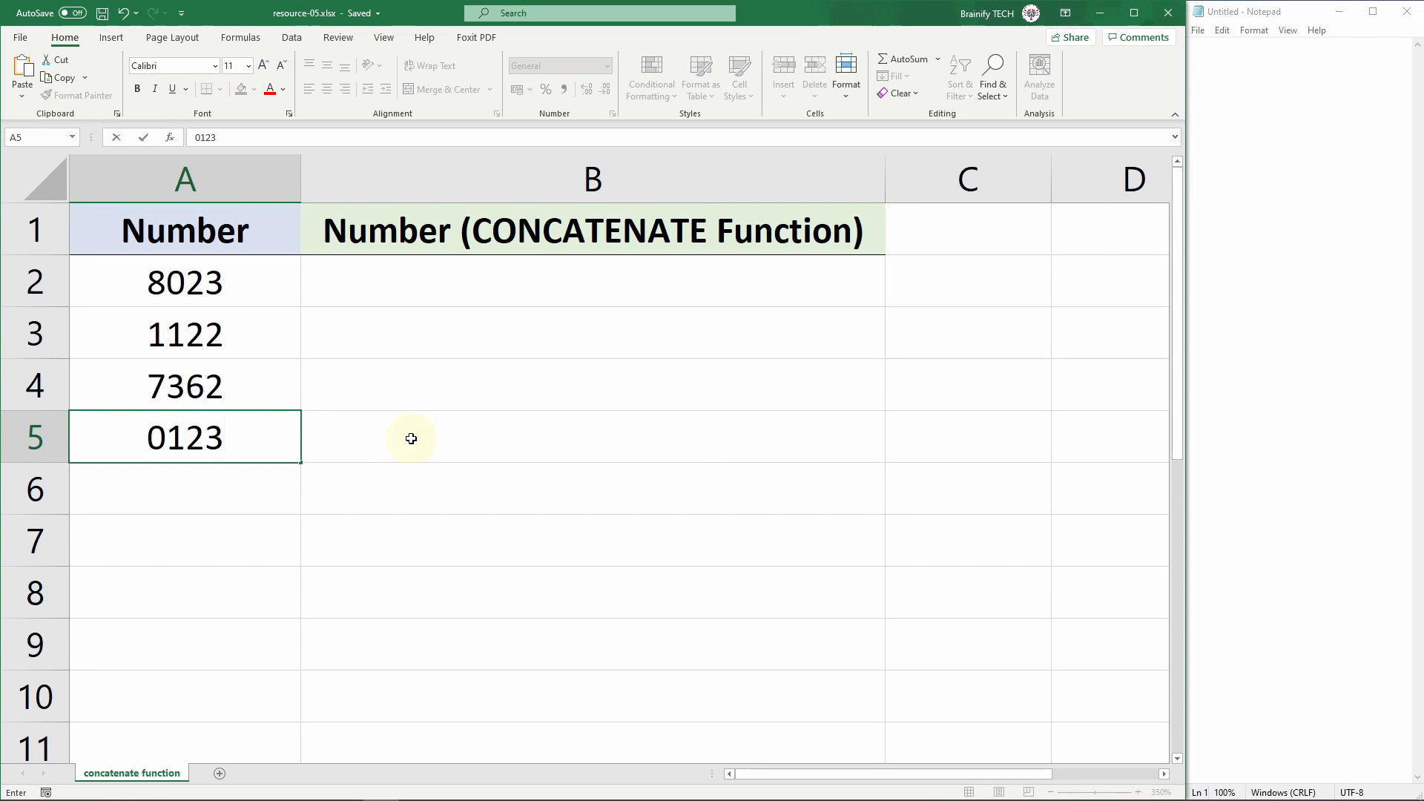
key("Return")
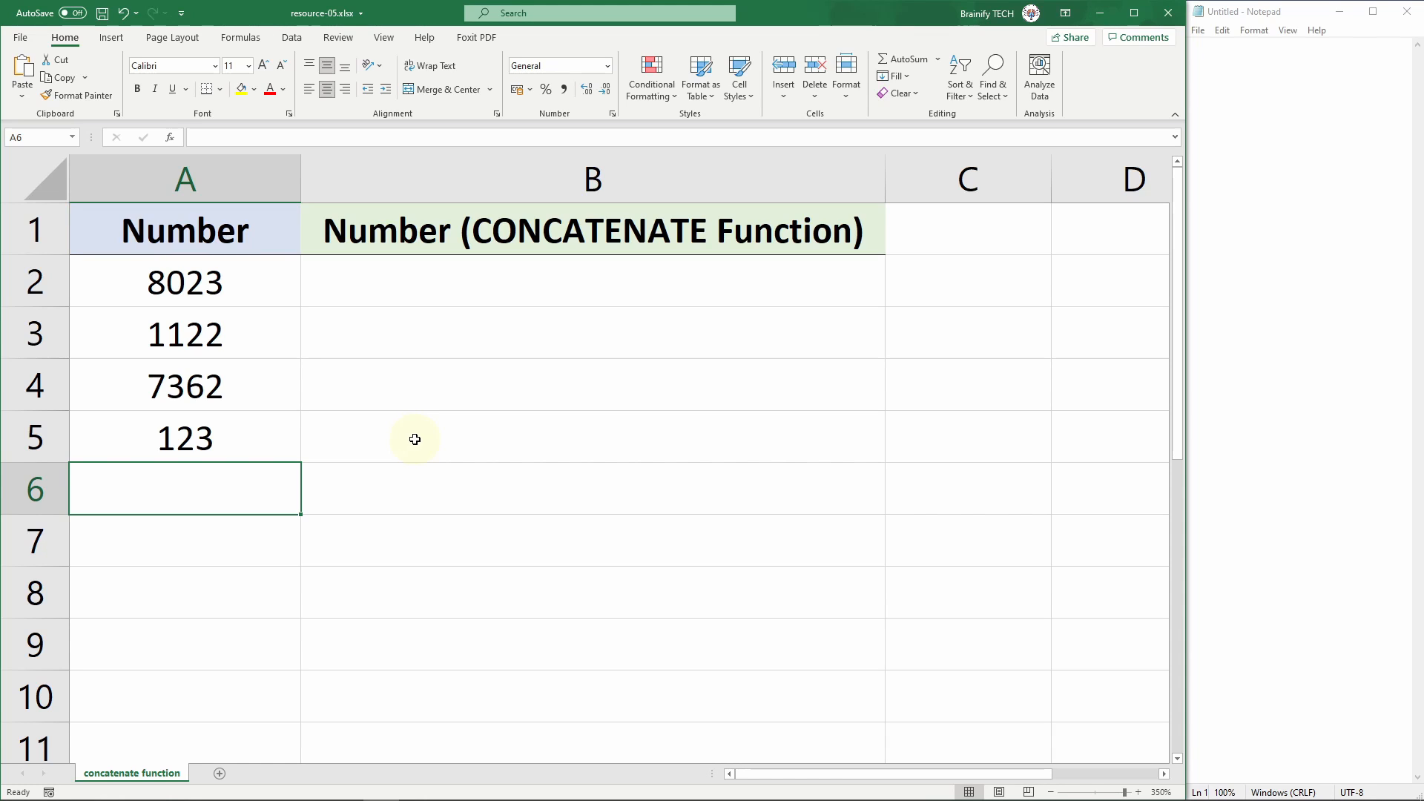
Step: Change the number format of column A in the concatenate function sheet to Text
left_click(270, 181)
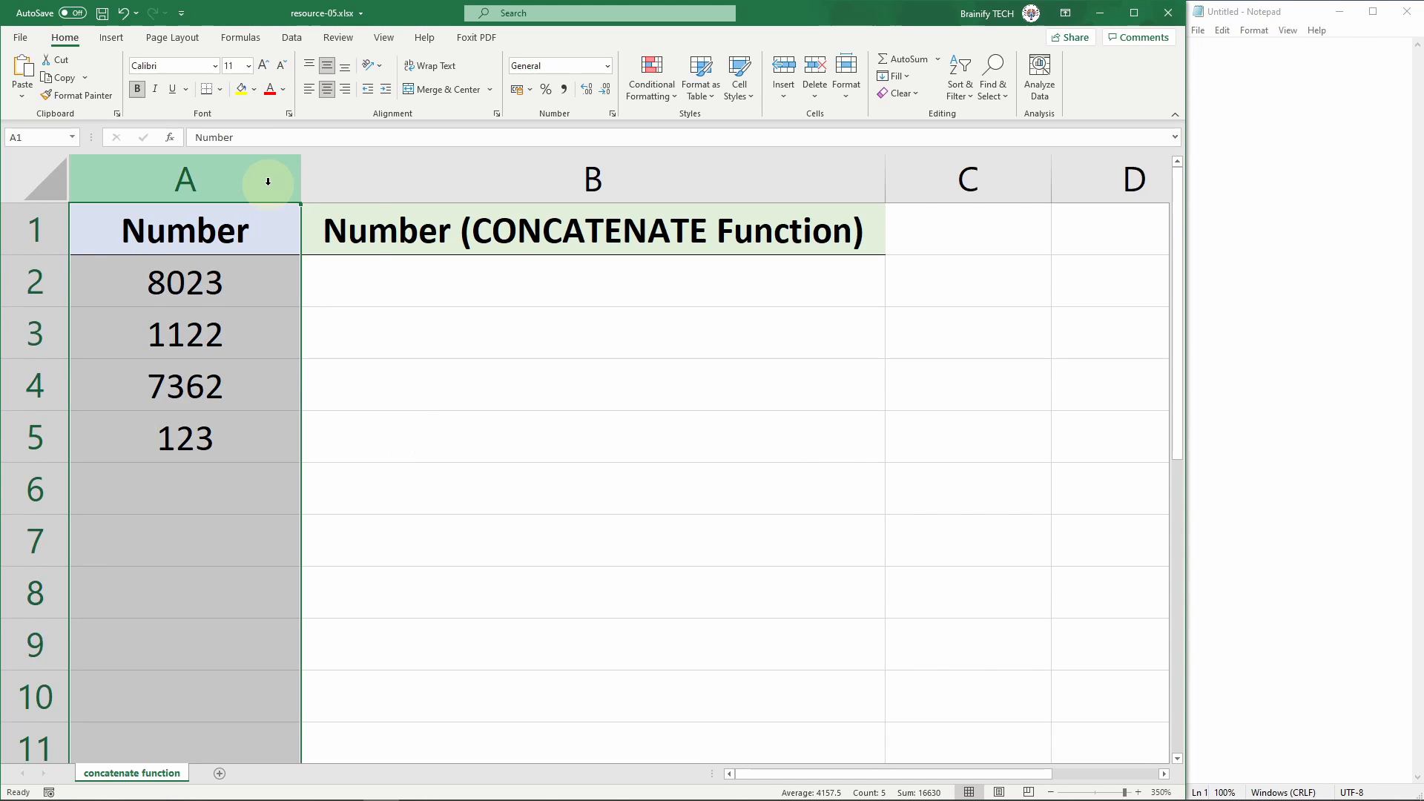
right_click(270, 189)
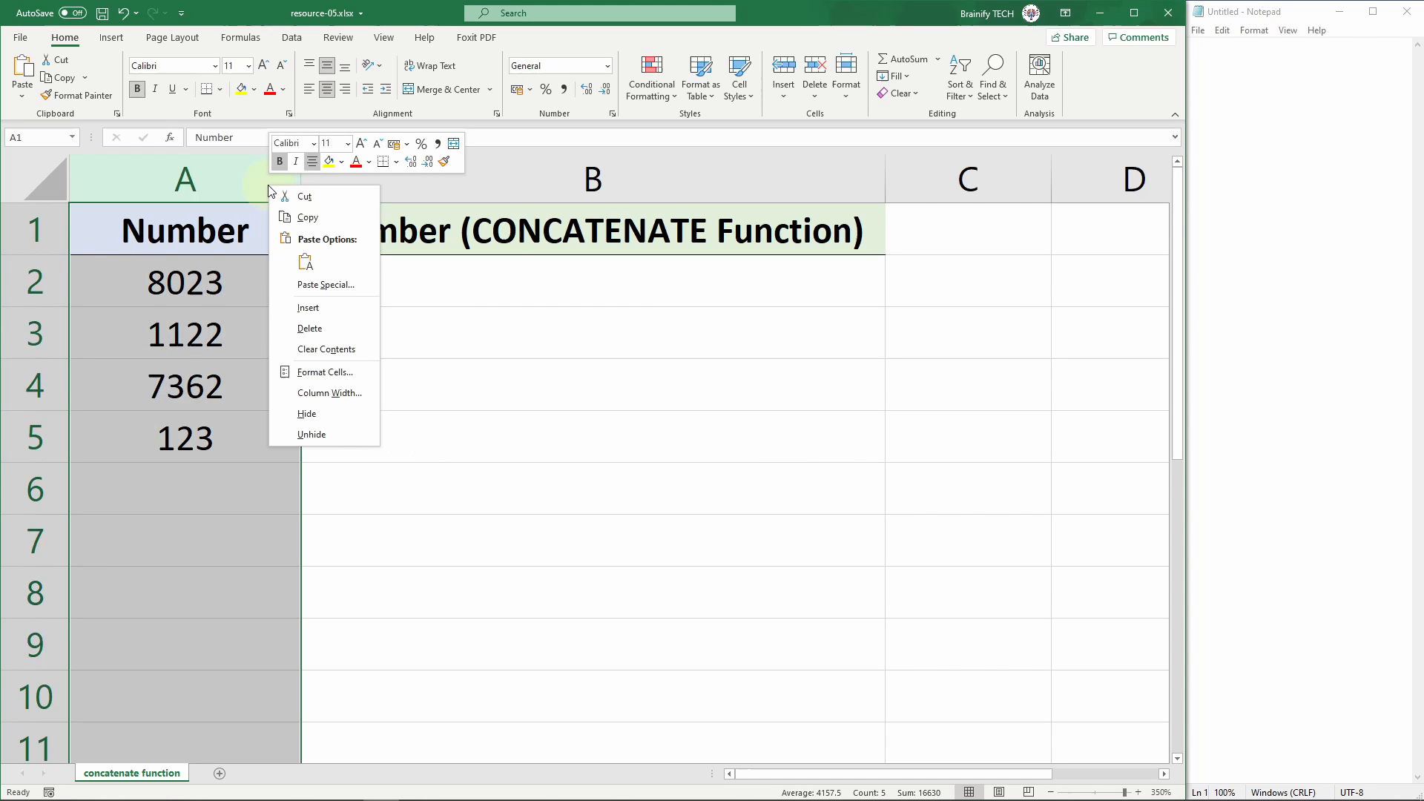
left_click(365, 372)
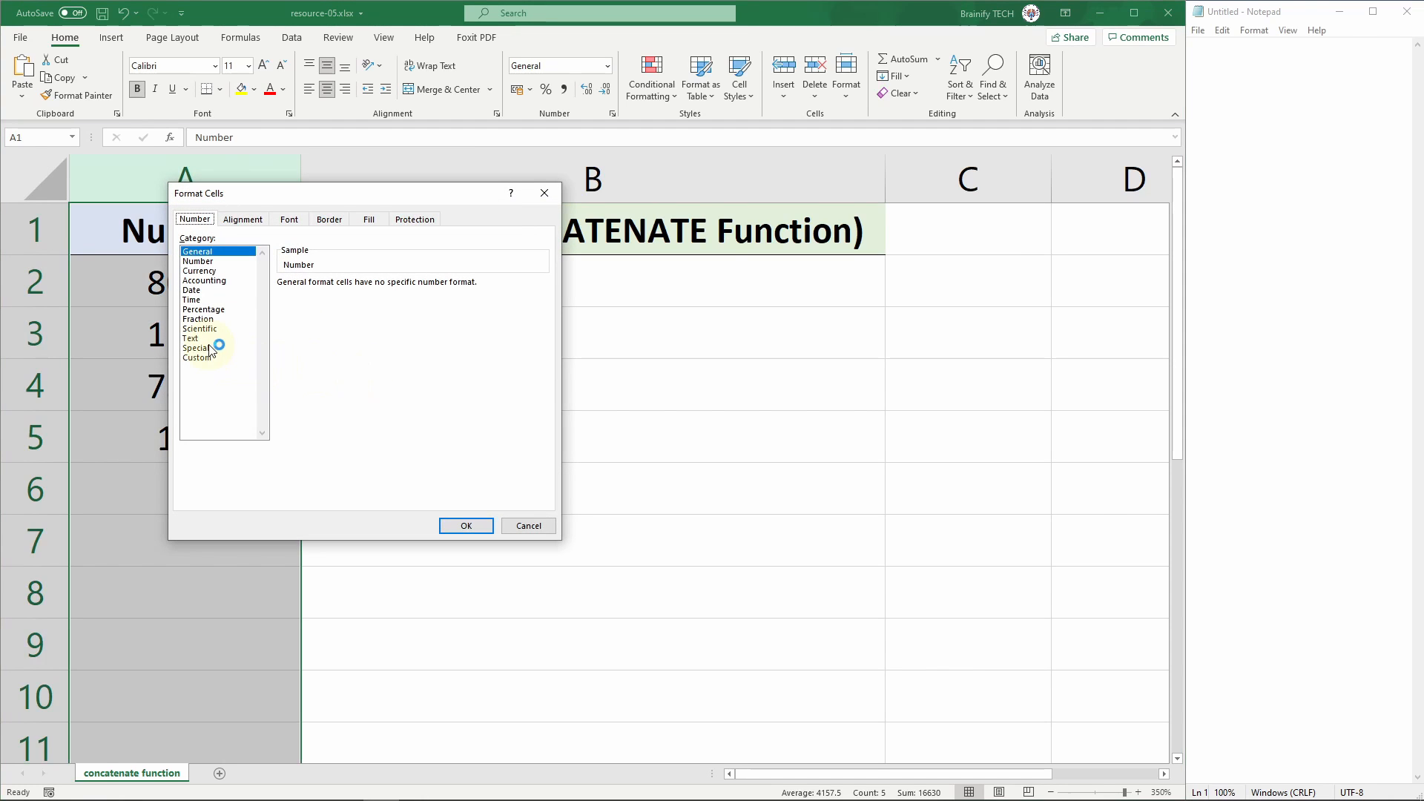
left_click(207, 339)
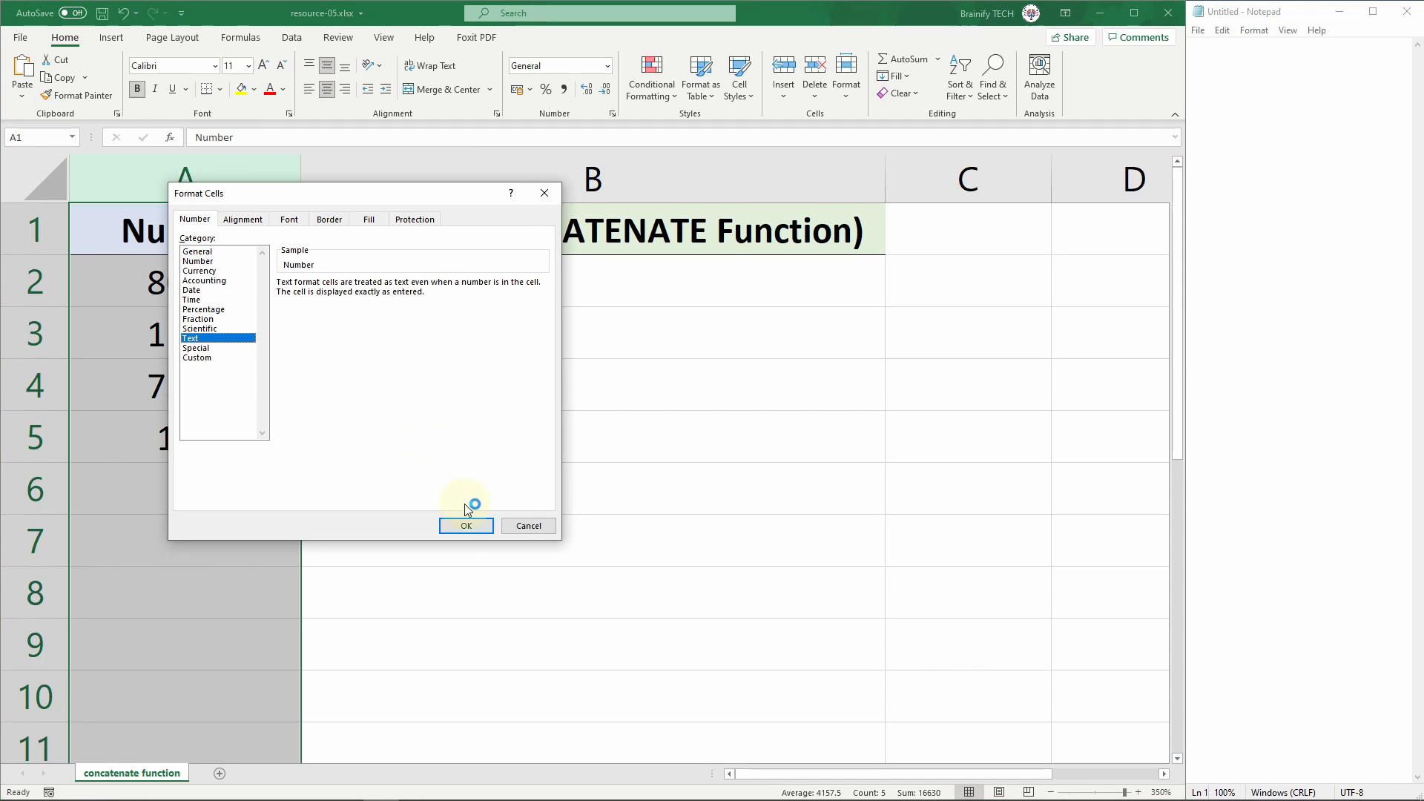
left_click(465, 526)
left_click(423, 488)
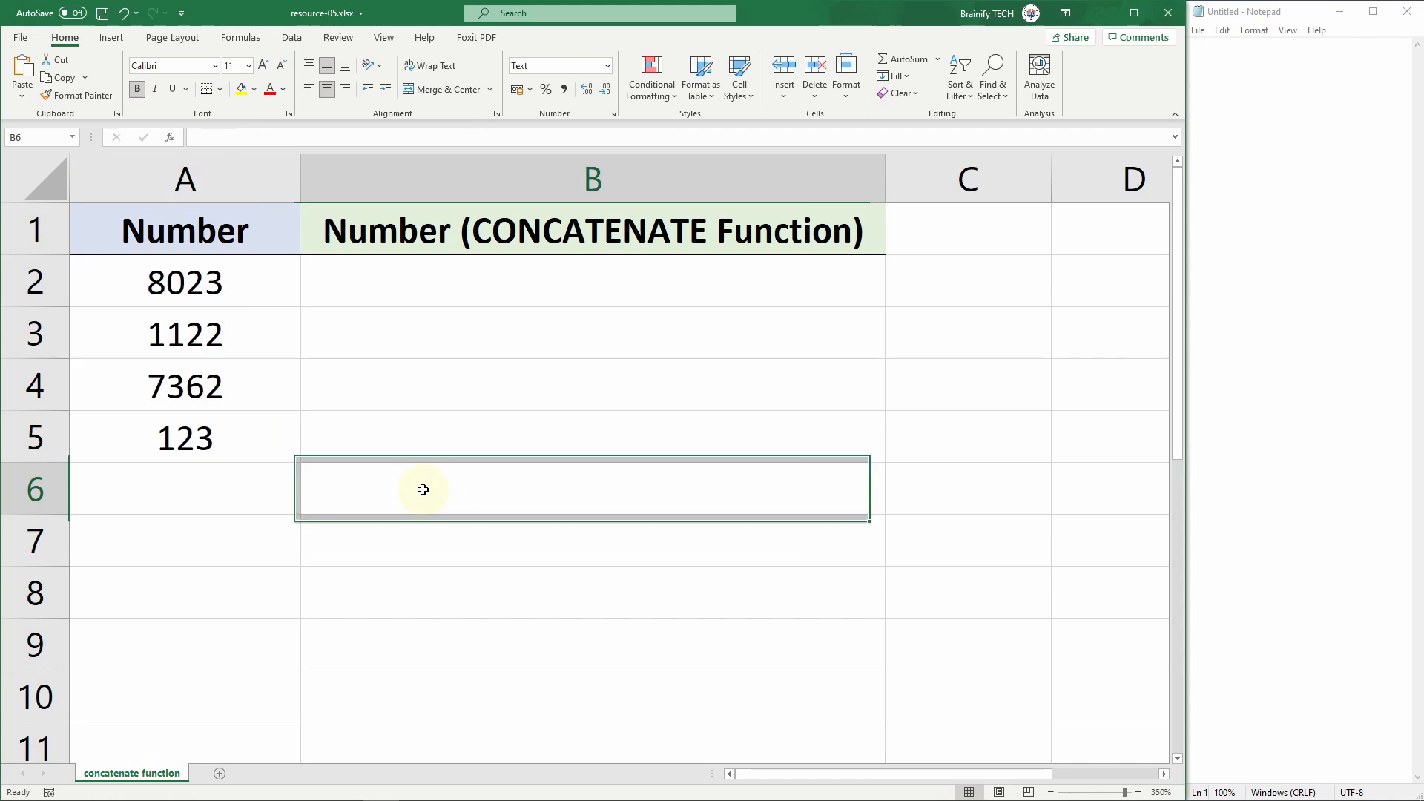
Step: Add a leading zero to cell A5 so it reads 0123, and ignore its number-stored-as-text error
double_click(165, 438)
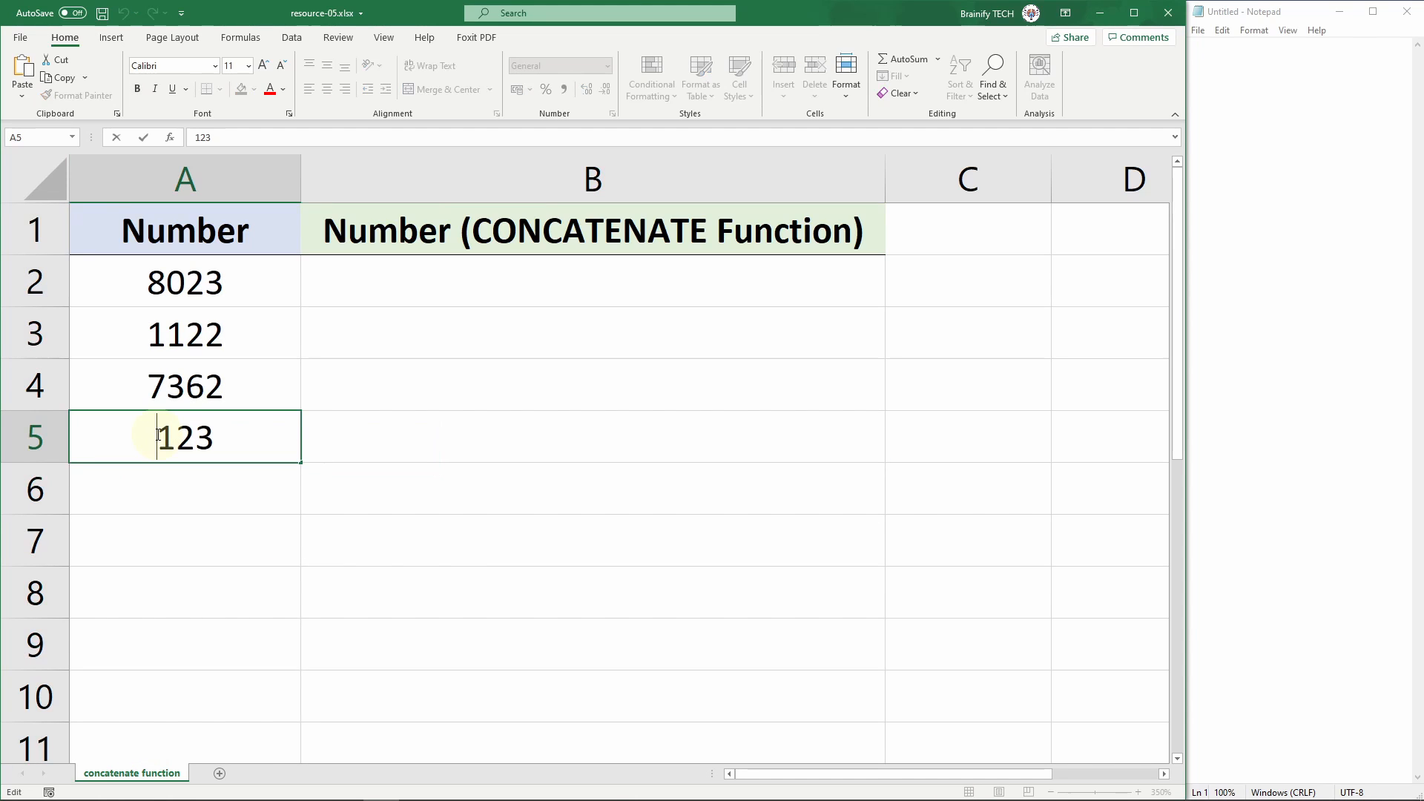
type("0")
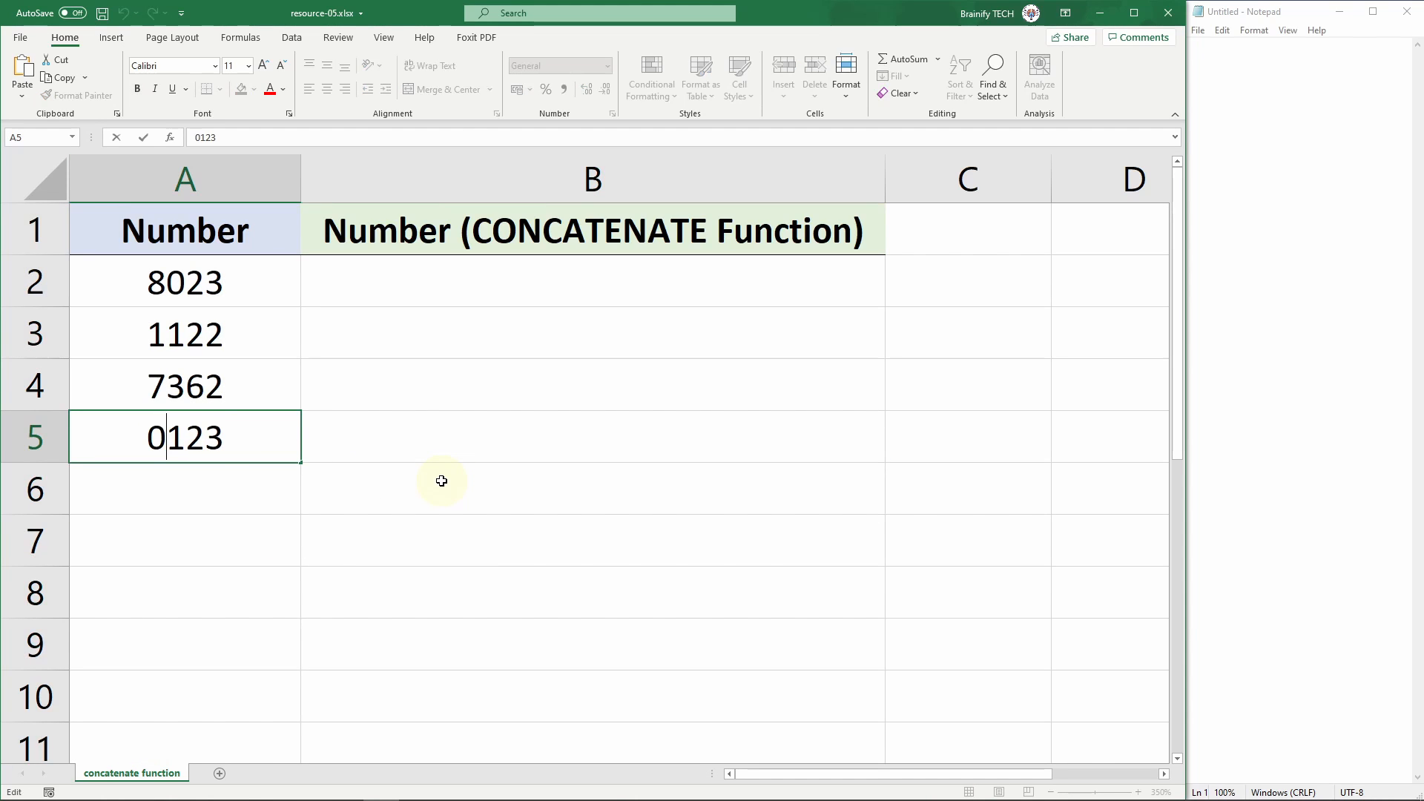
key("Return")
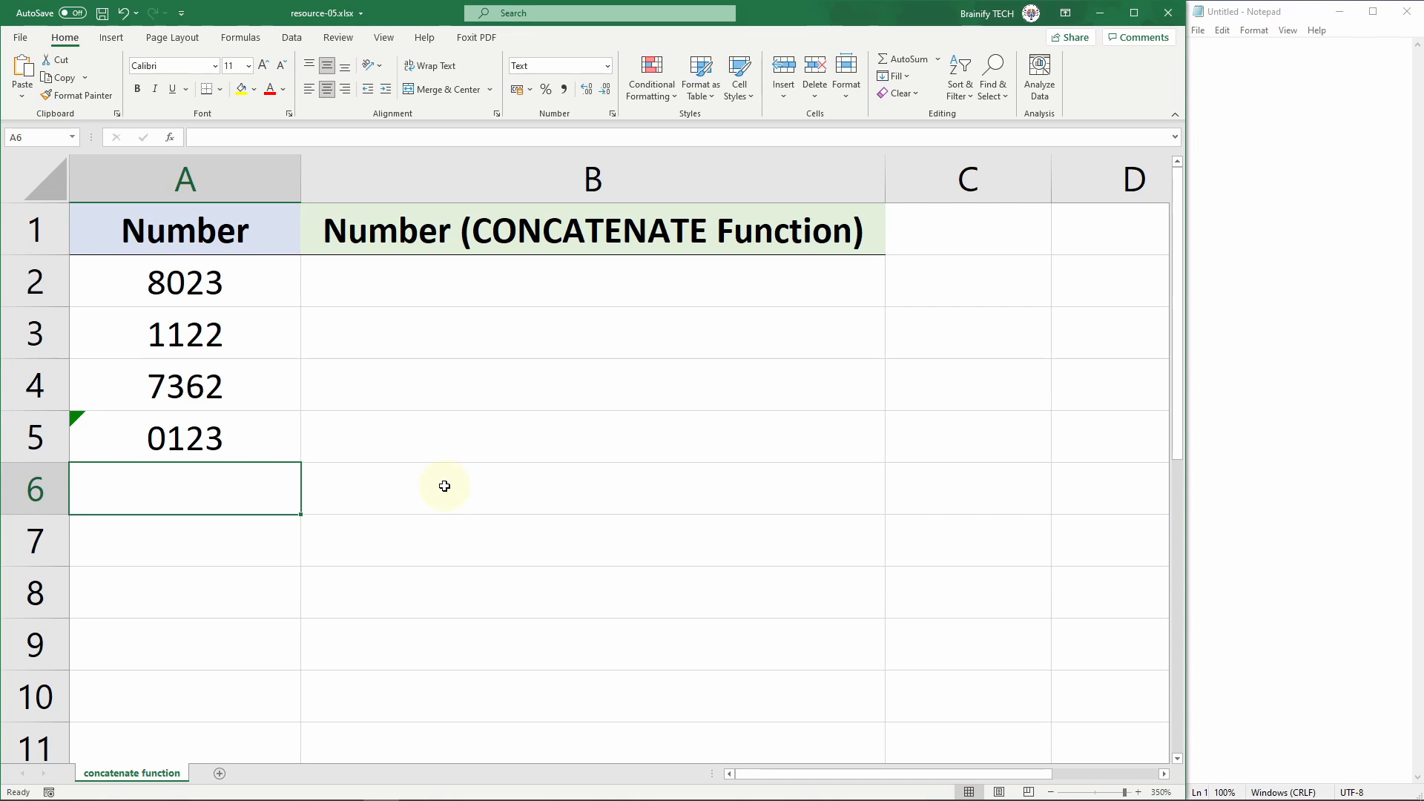
left_click(272, 430)
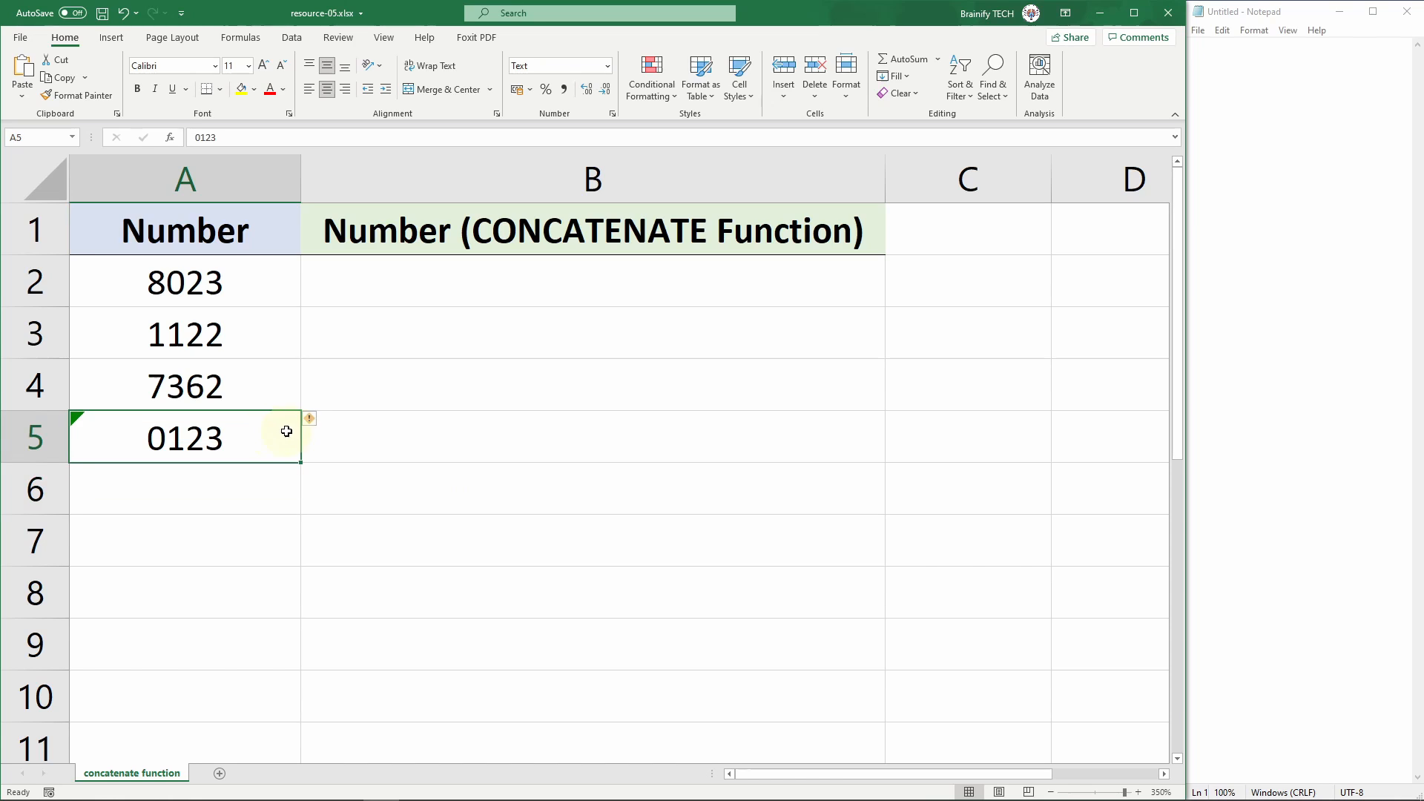
left_click(325, 421)
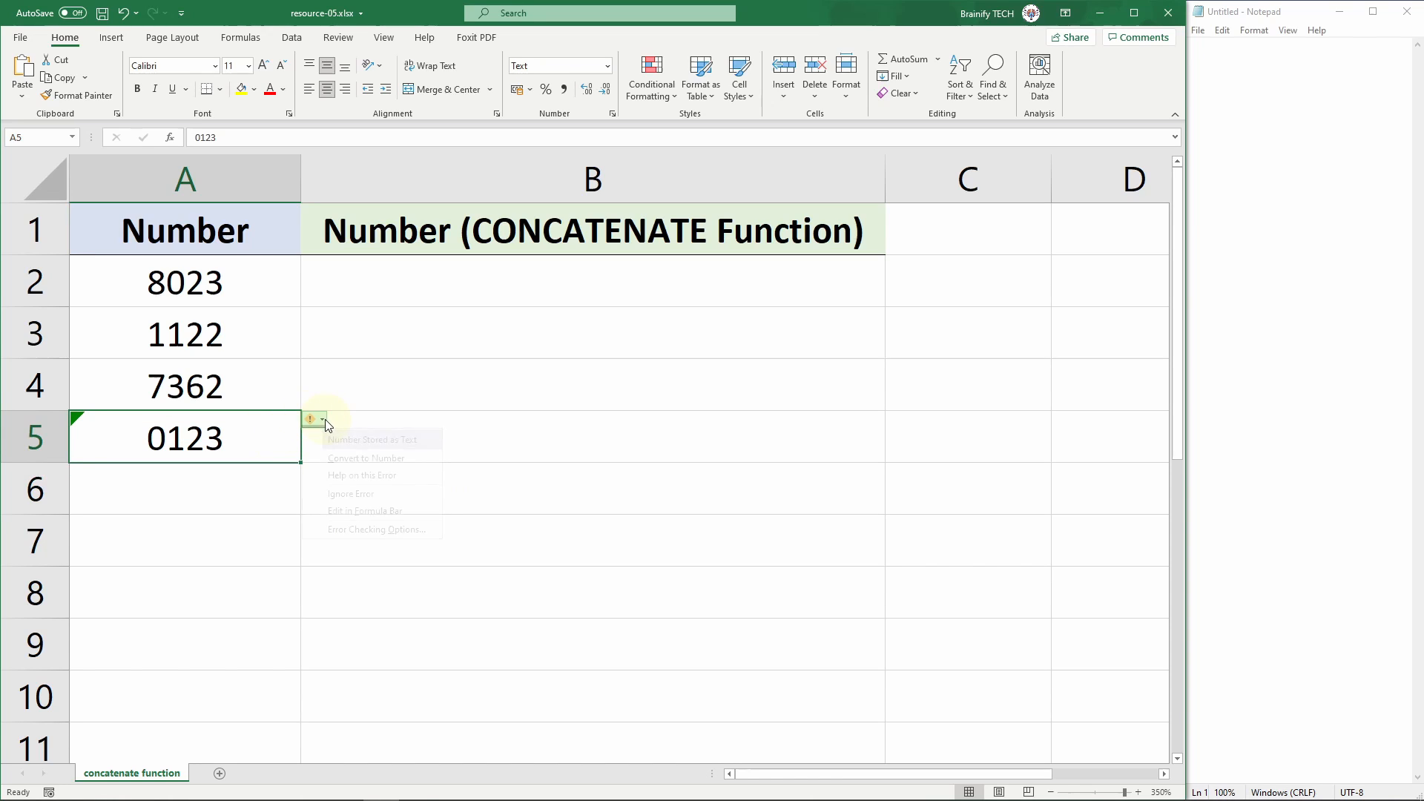
left_click(414, 495)
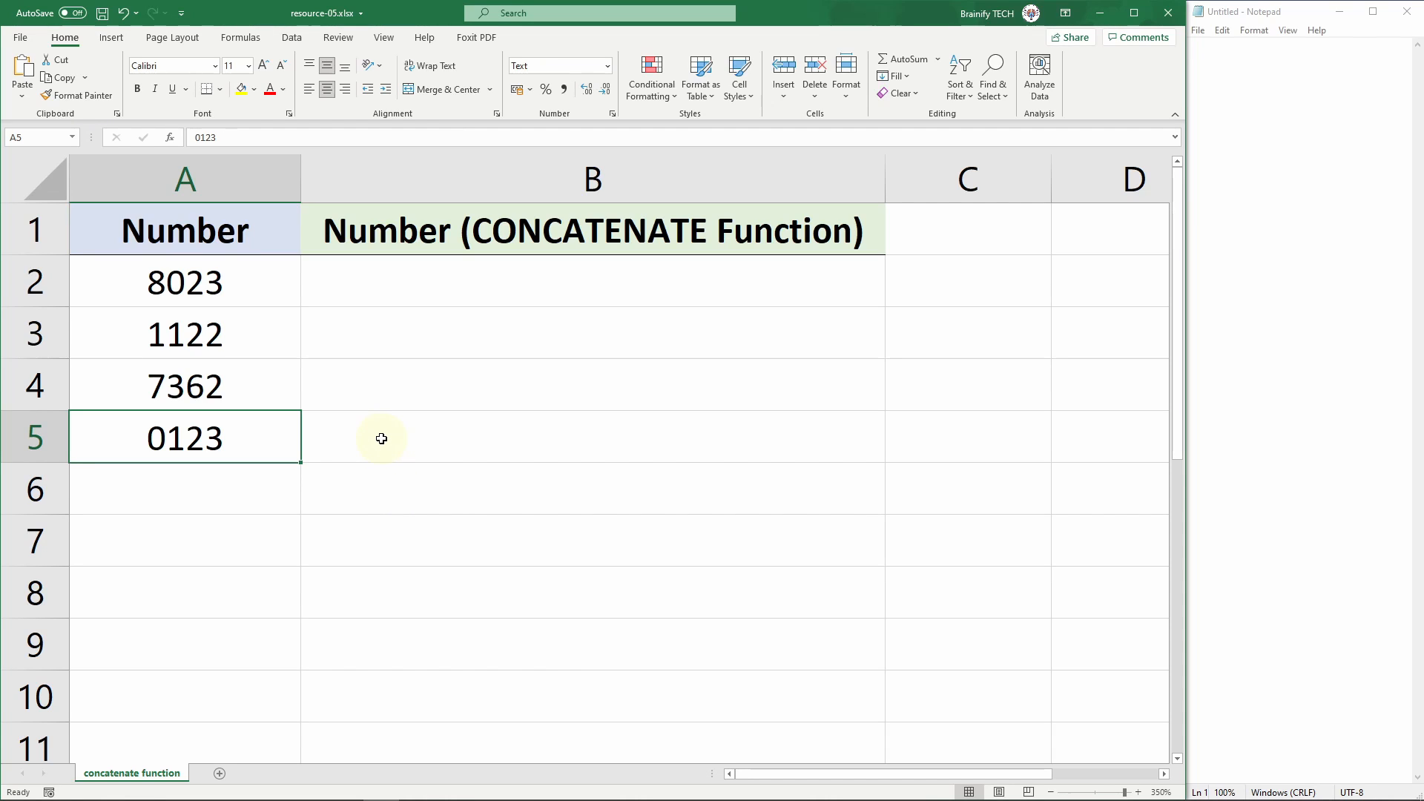
Step: Enter the formula =CONCATENATE("+91-",A2) in cell B2
left_click(369, 280)
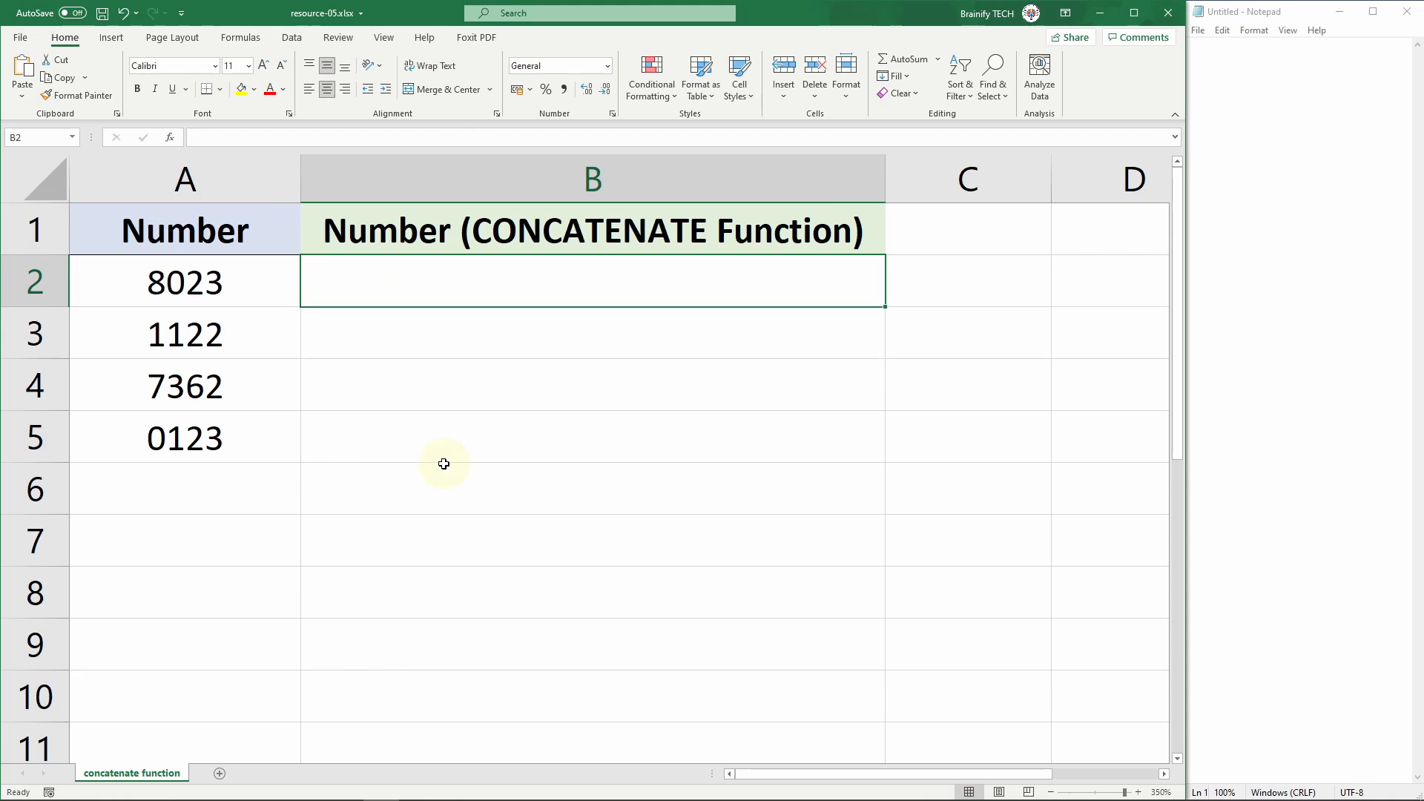
type("=CON")
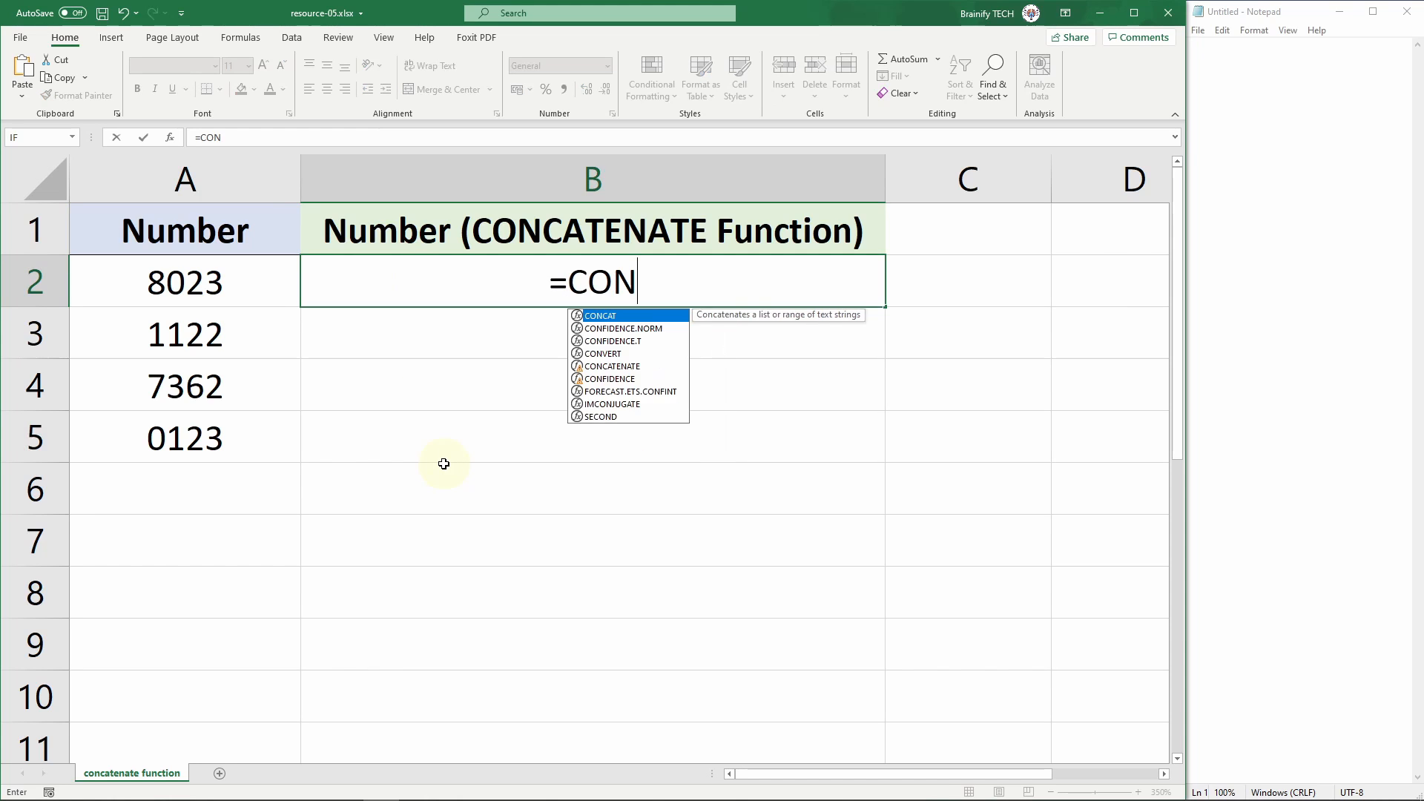
type("CATE")
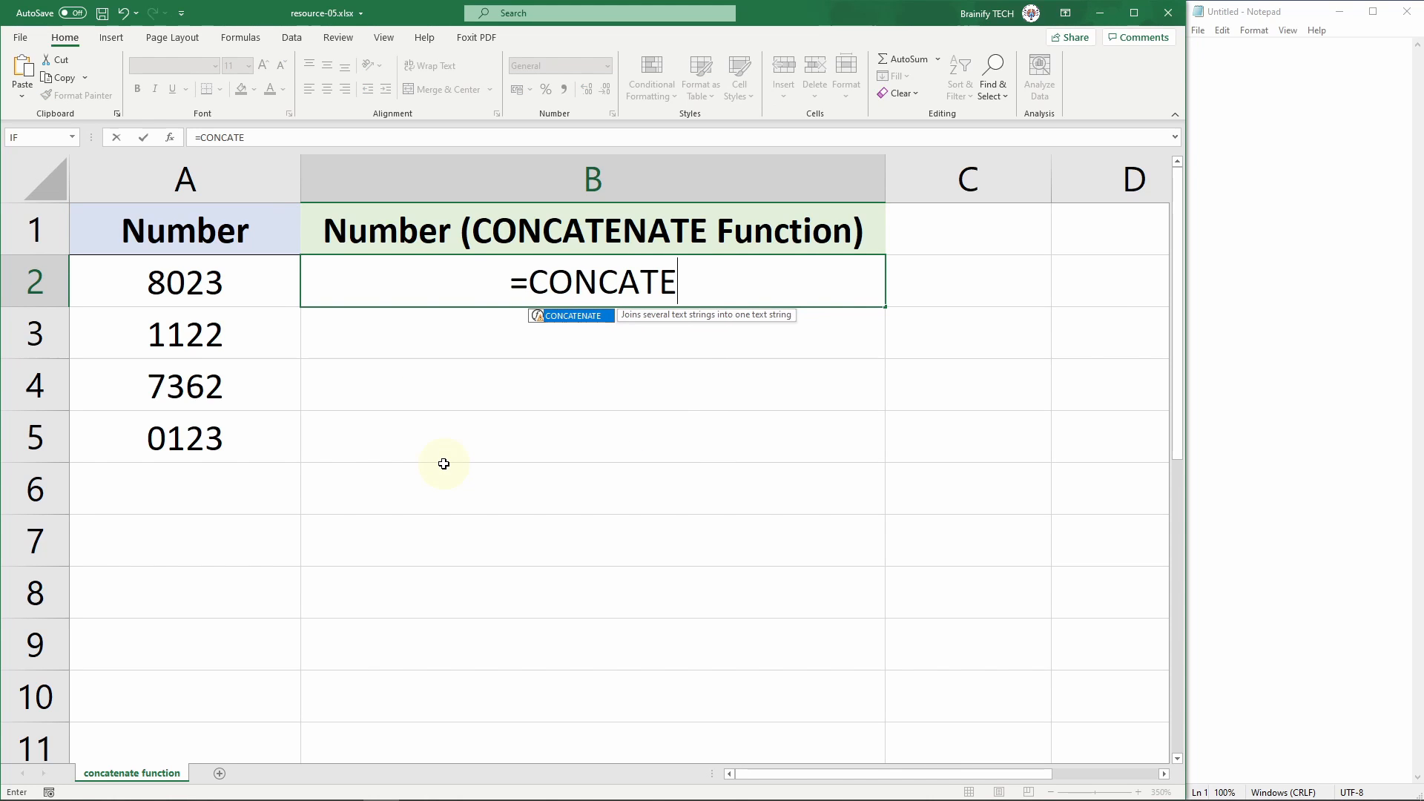
double_click(538, 317)
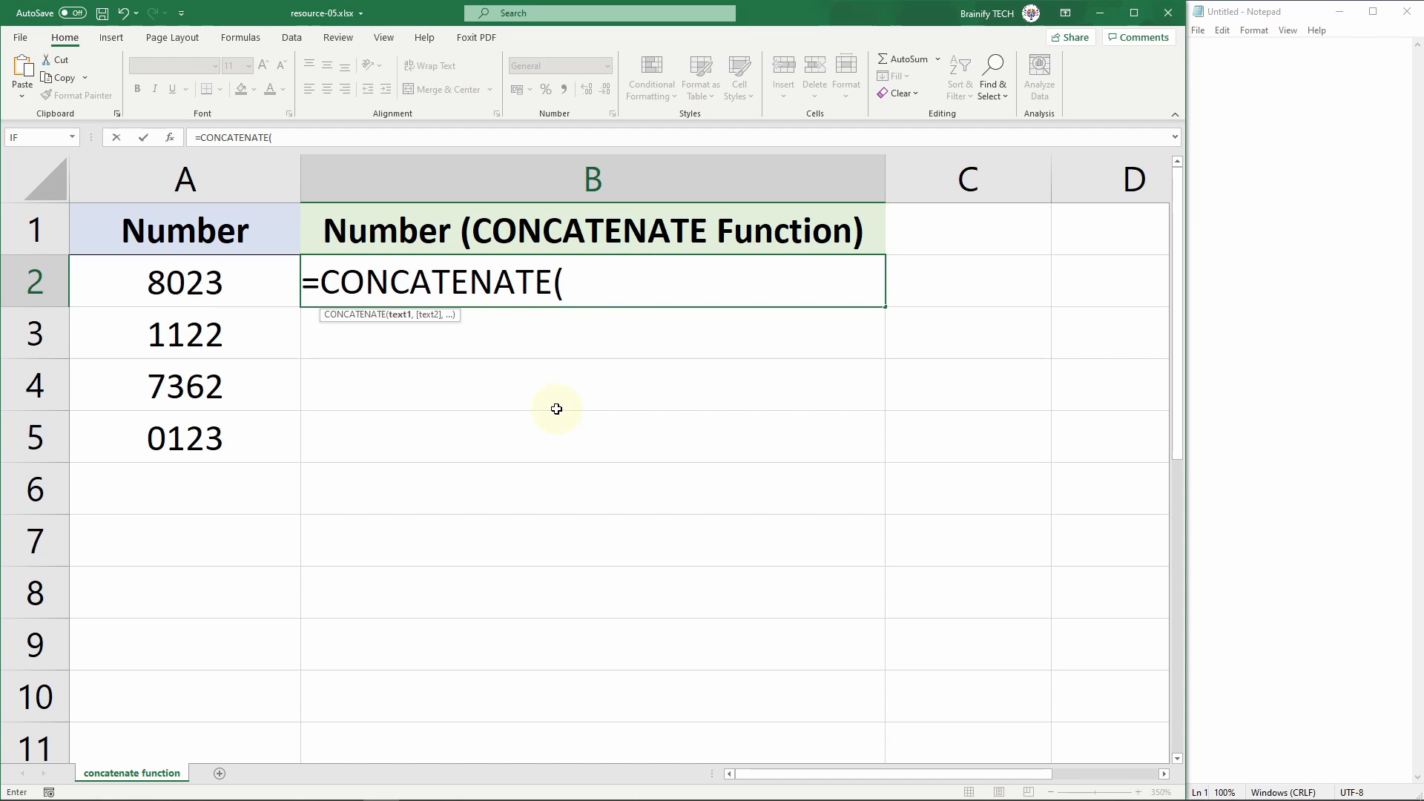
type("\"+91-\",")
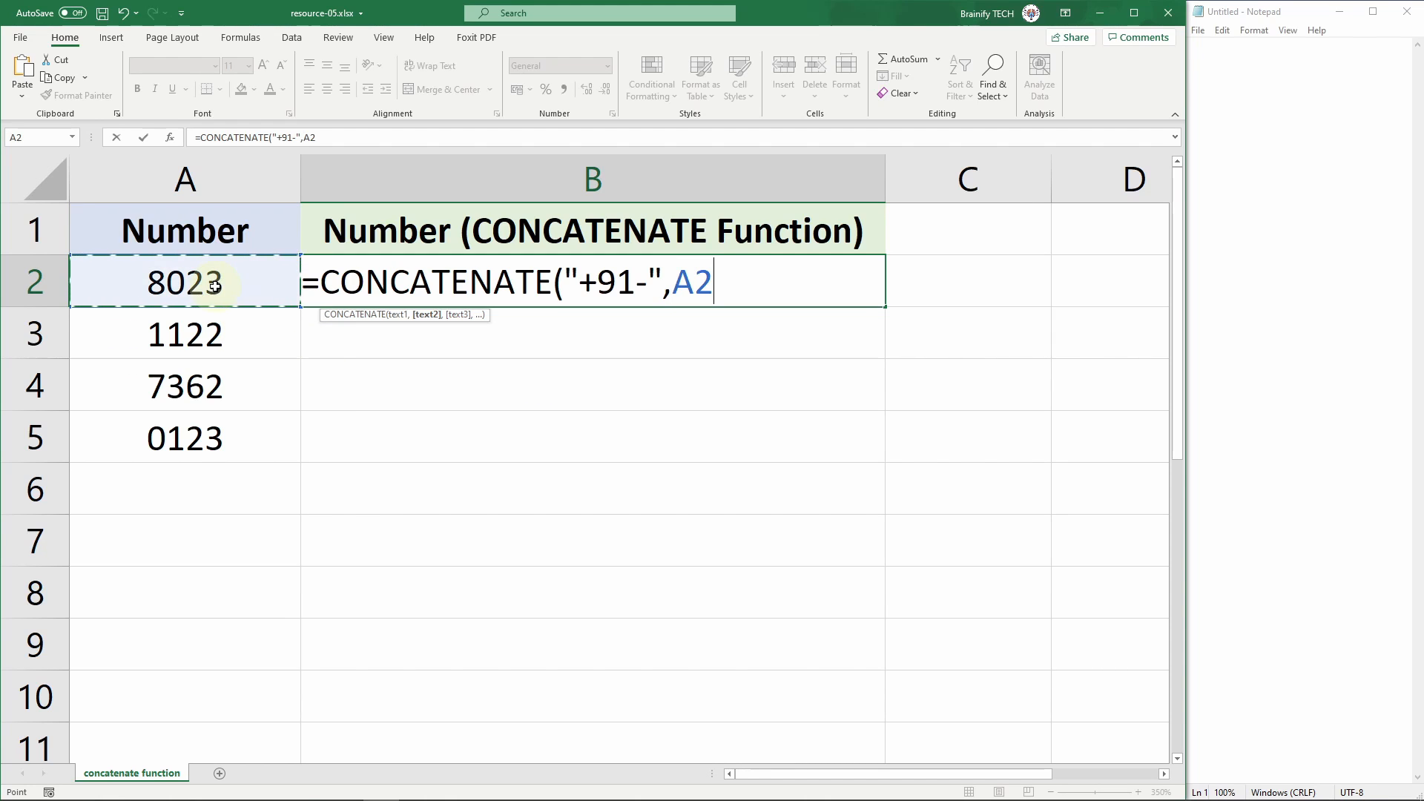
key("Return")
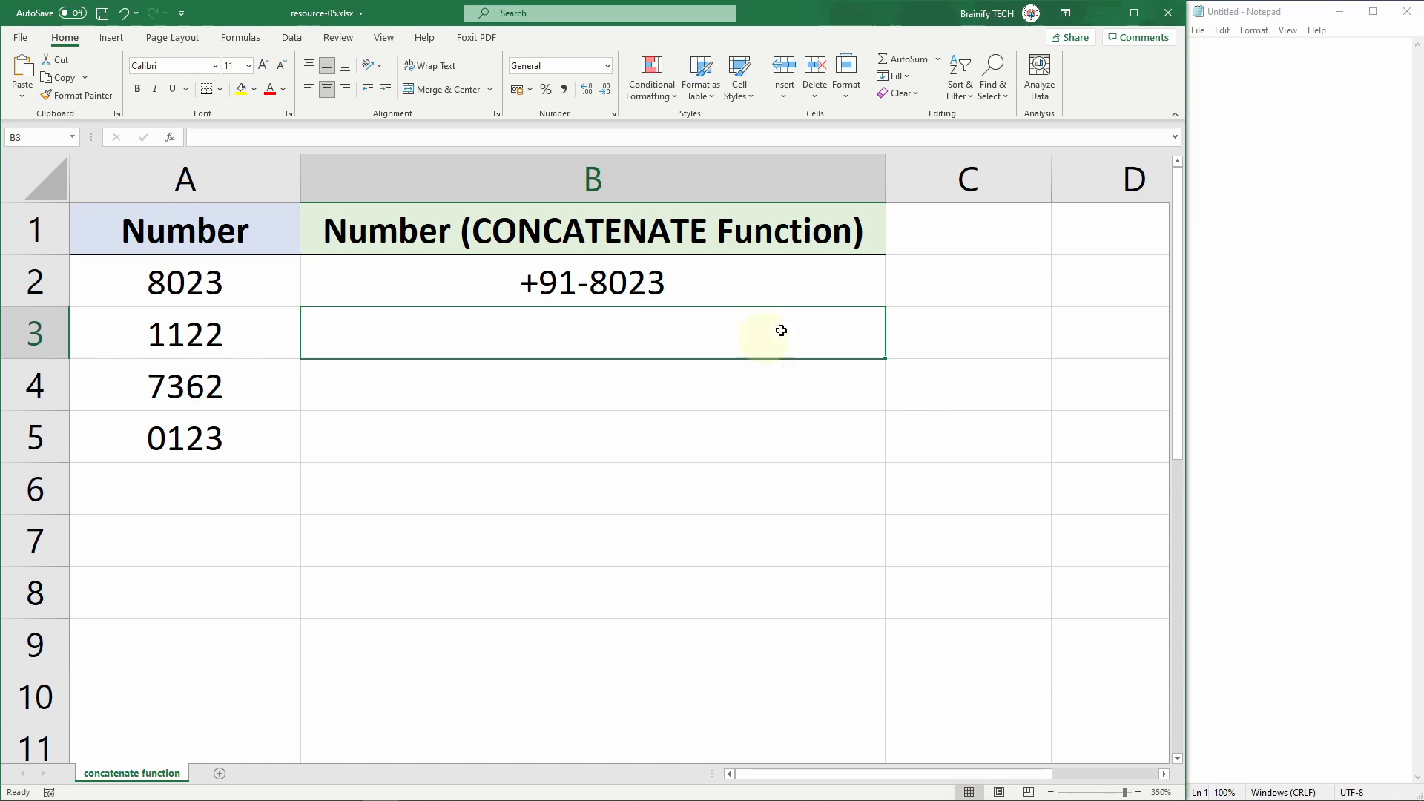
Step: Fill the CONCATENATE formula from cell B2 down to B5
left_click(858, 280)
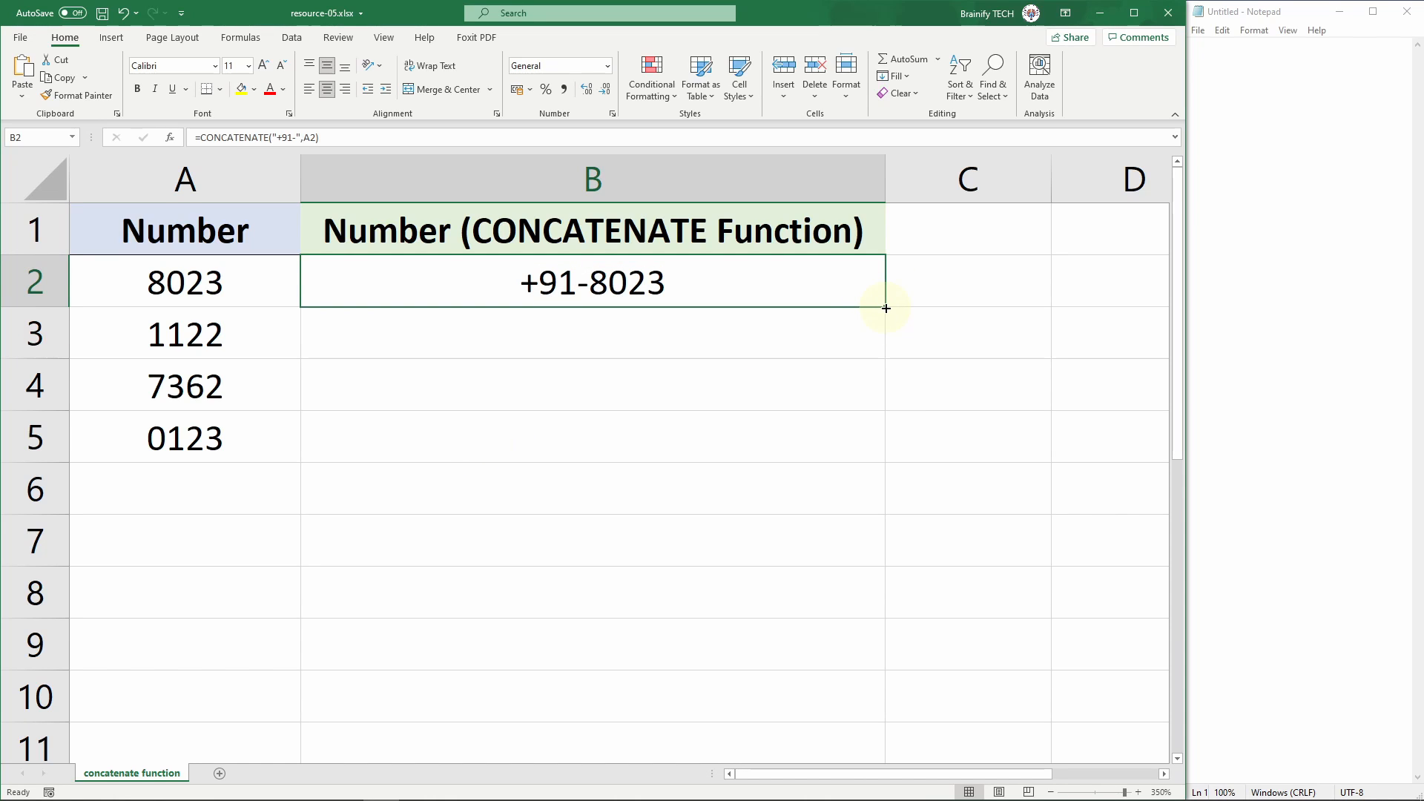
double_click(886, 308)
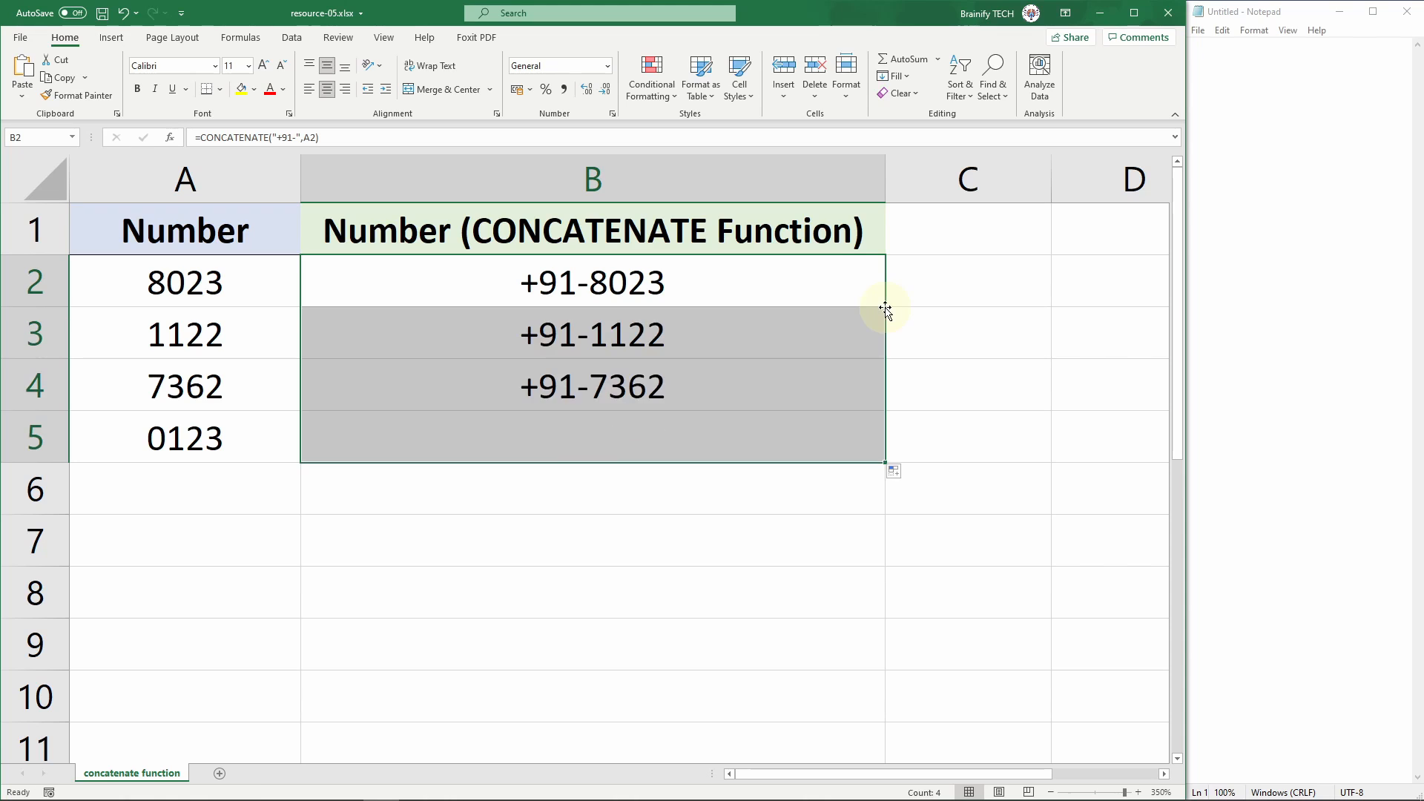
left_click(695, 493)
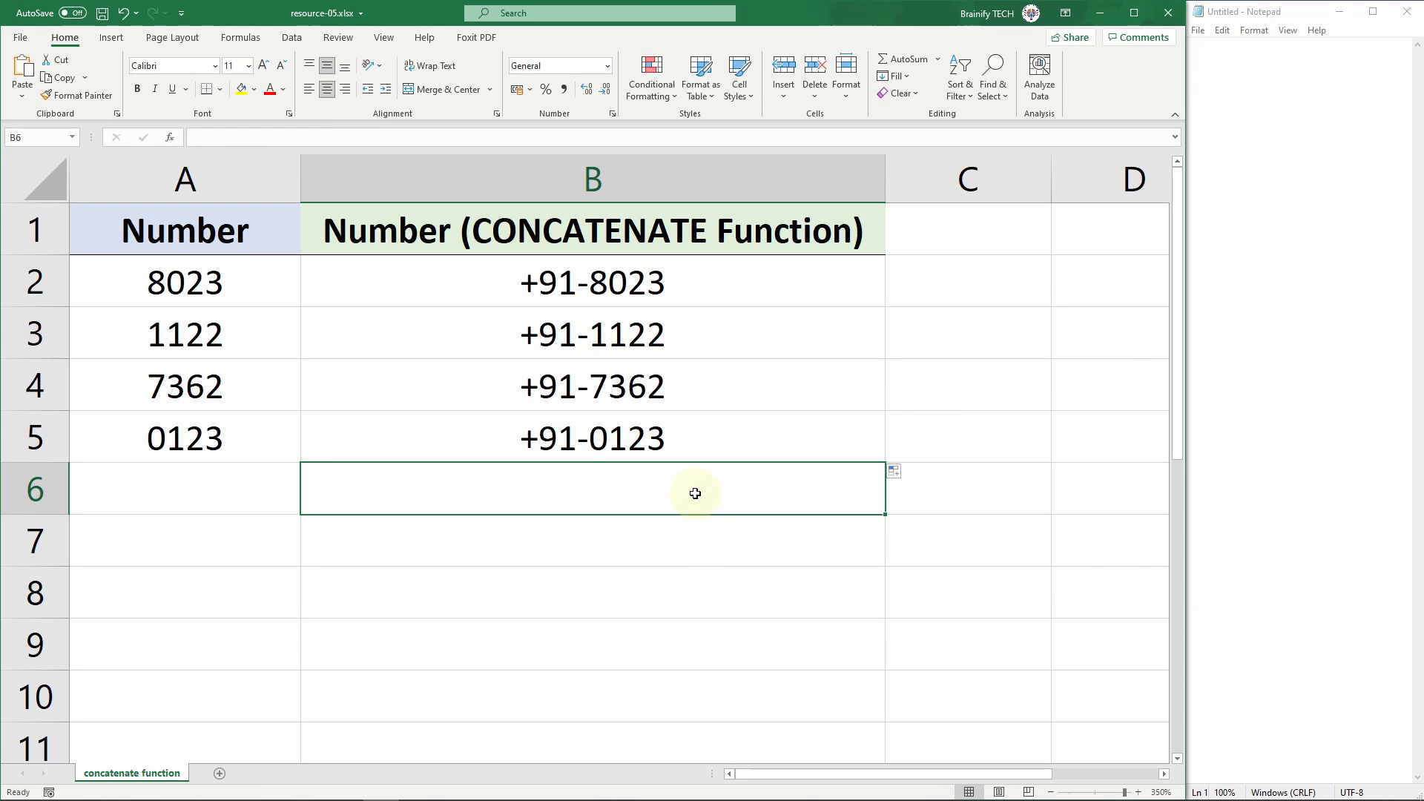
Step: Copy the CONCATENATE results in cells B2:B5 and paste them into Notepad
left_click_drag(771, 298, 763, 416)
key("ctrl+c")
left_click(1248, 186)
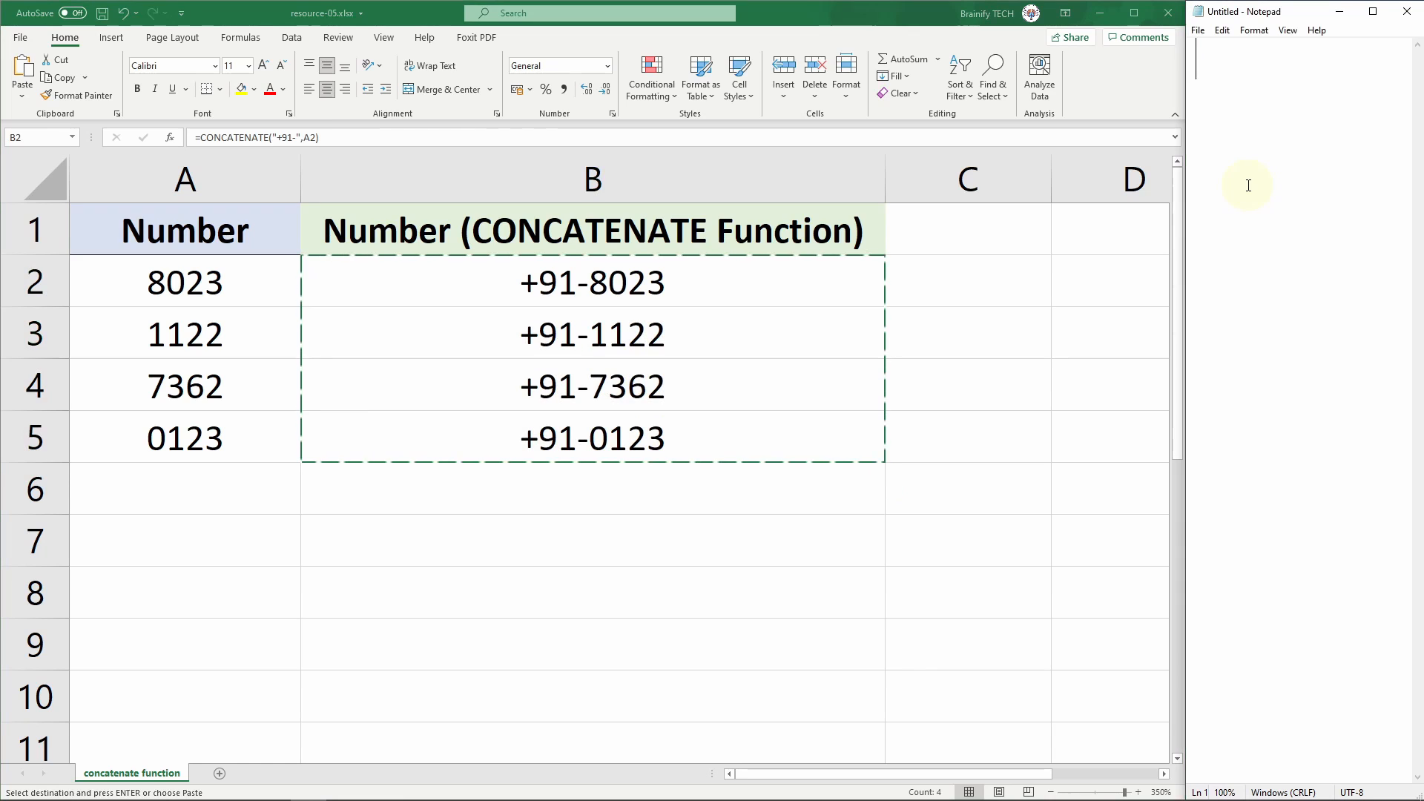
key("ctrl+v")
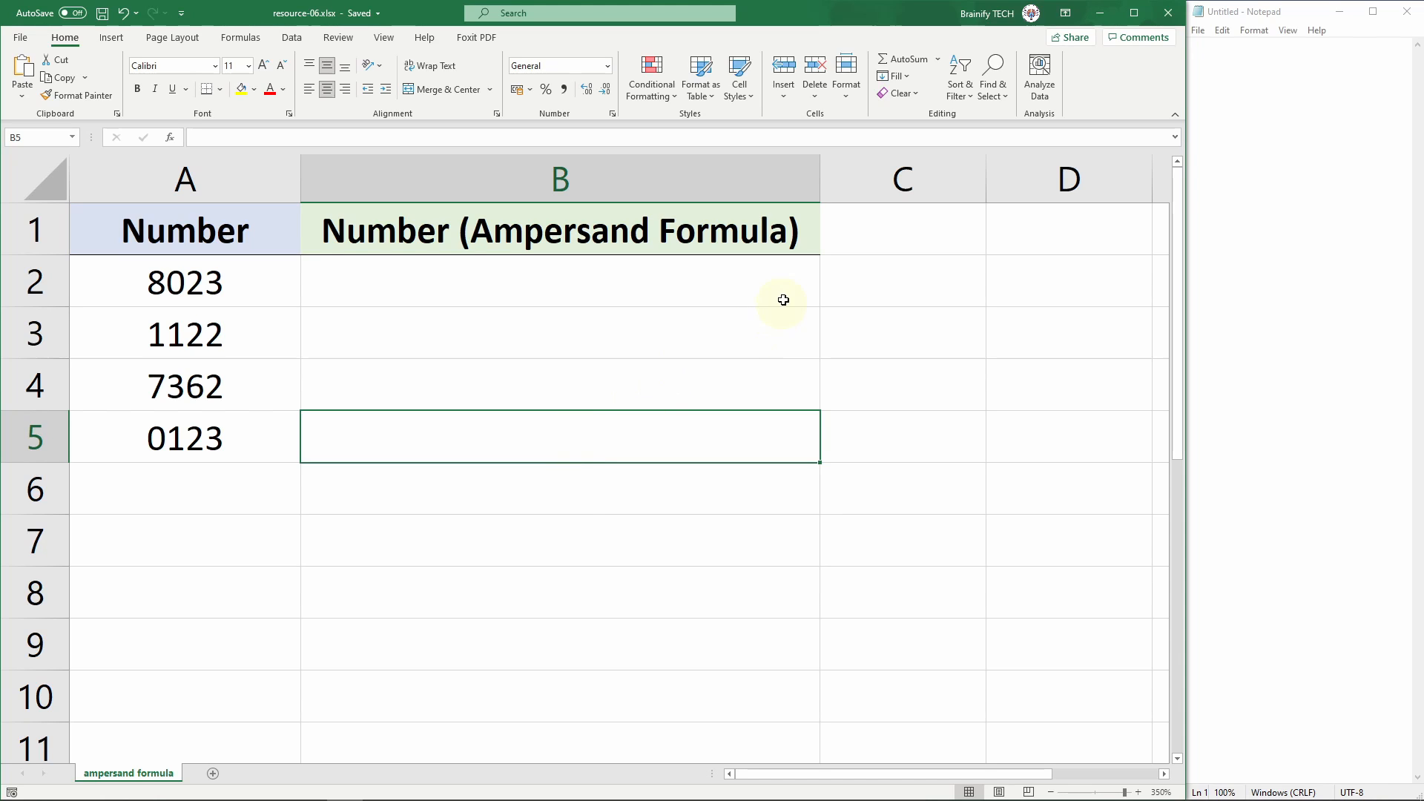
Step: In the ampersand formula sheet, enter the formula ="+91-"&A2 in cell B2
left_click(790, 280)
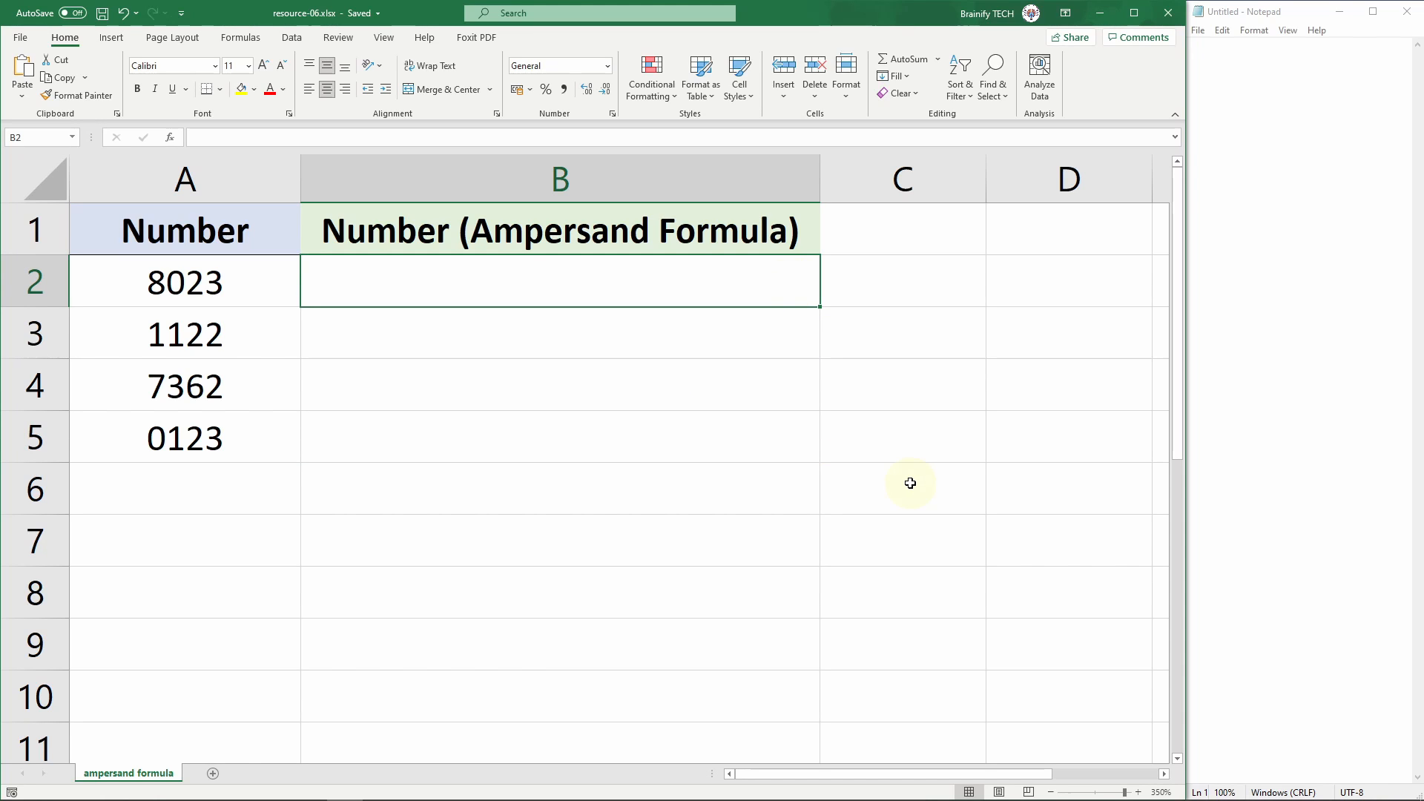
type("=")
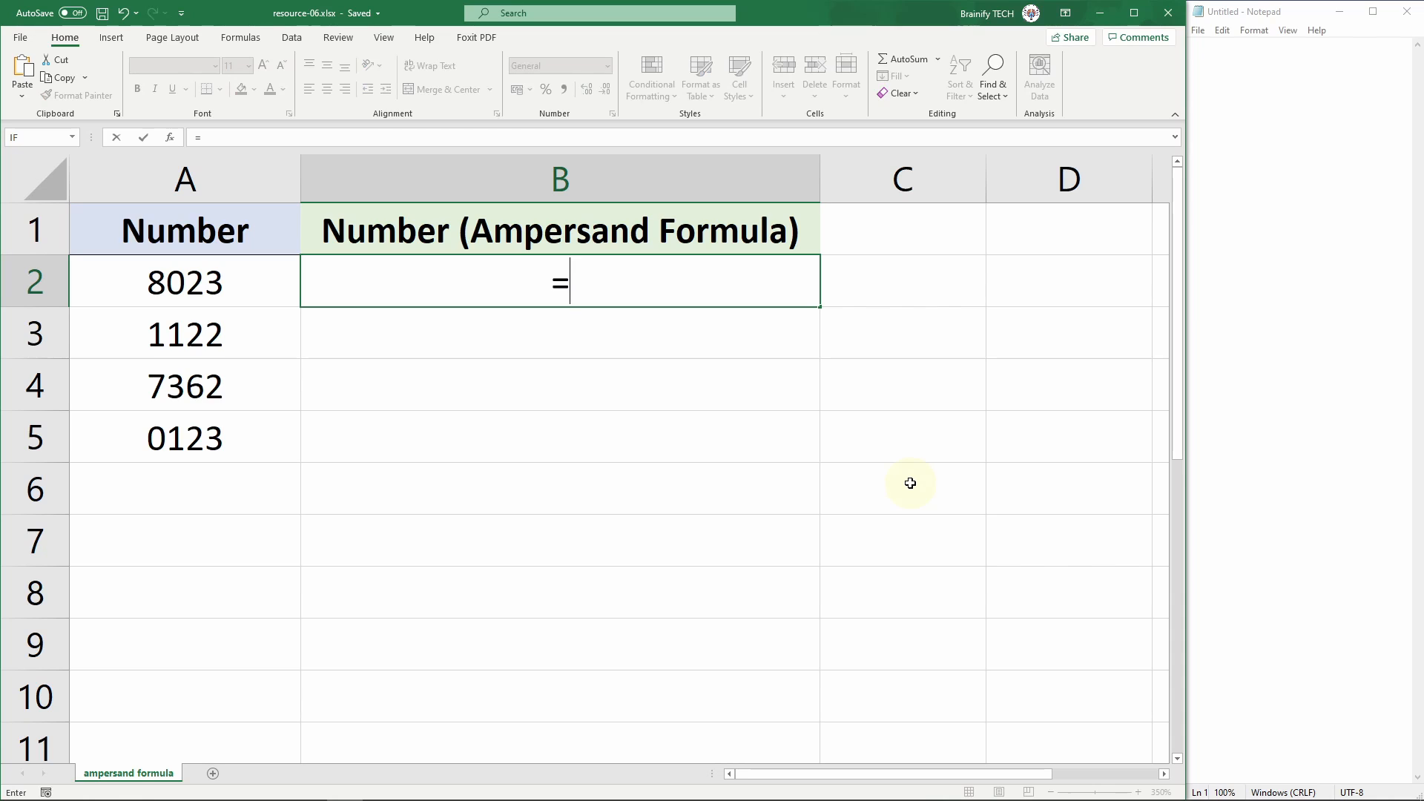
type("\"+91")
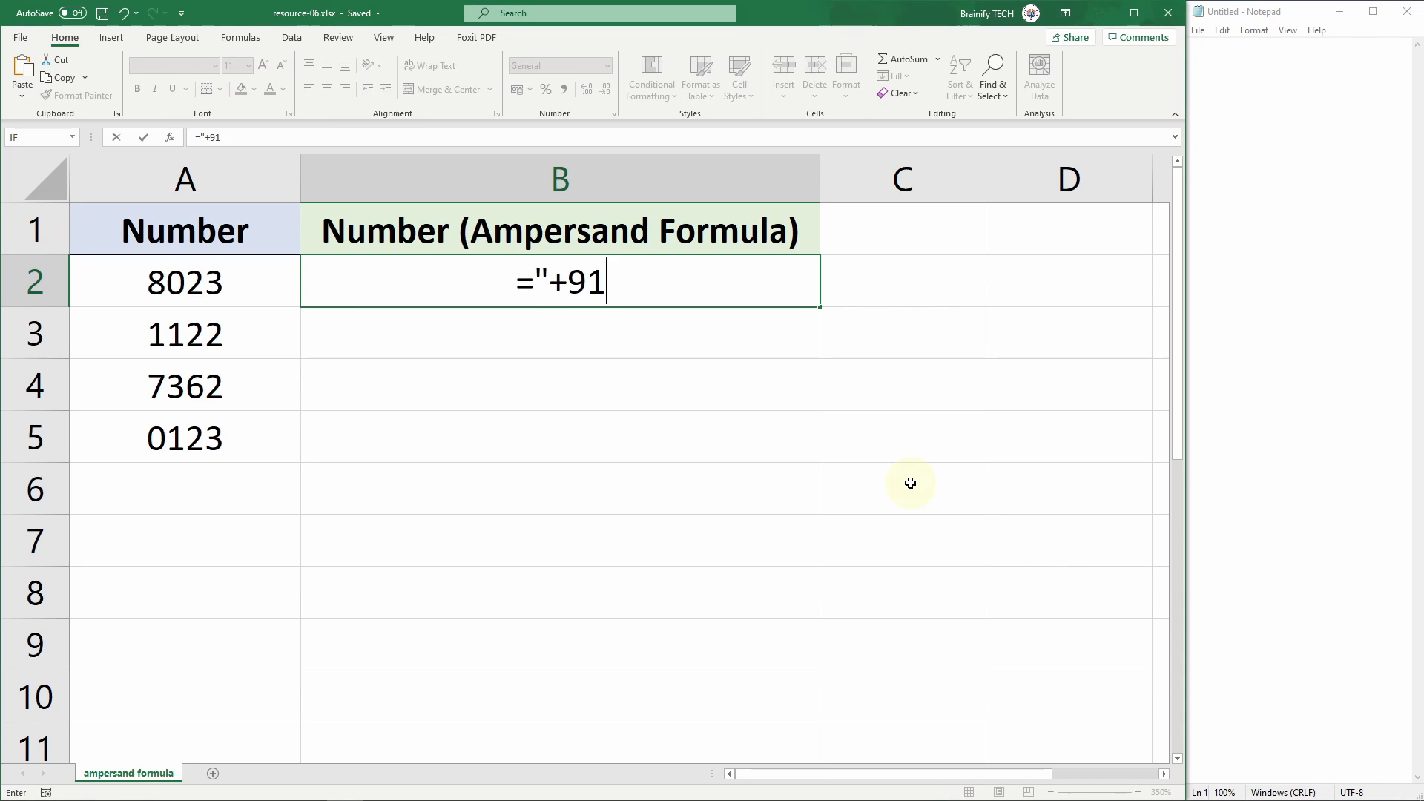
type("-\"")
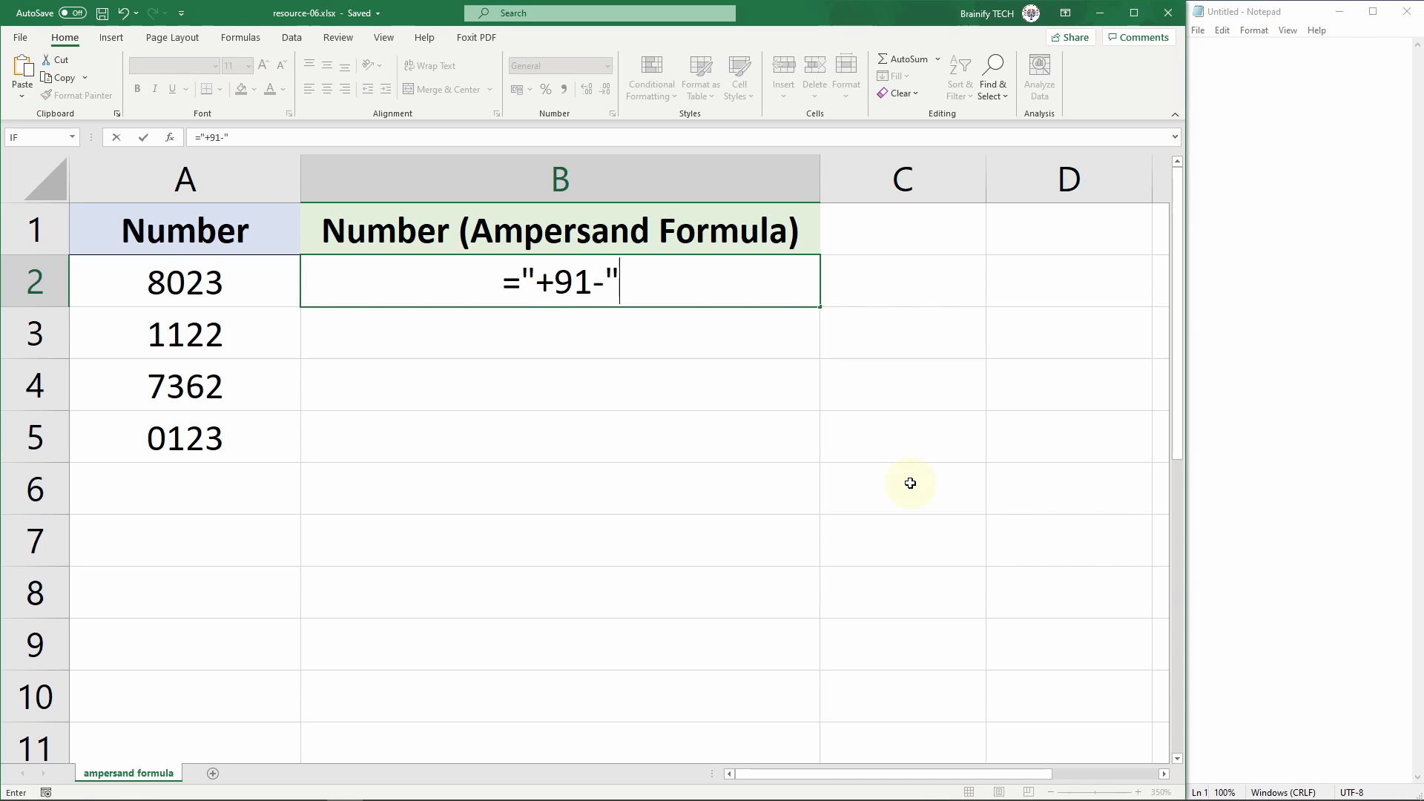
type("&")
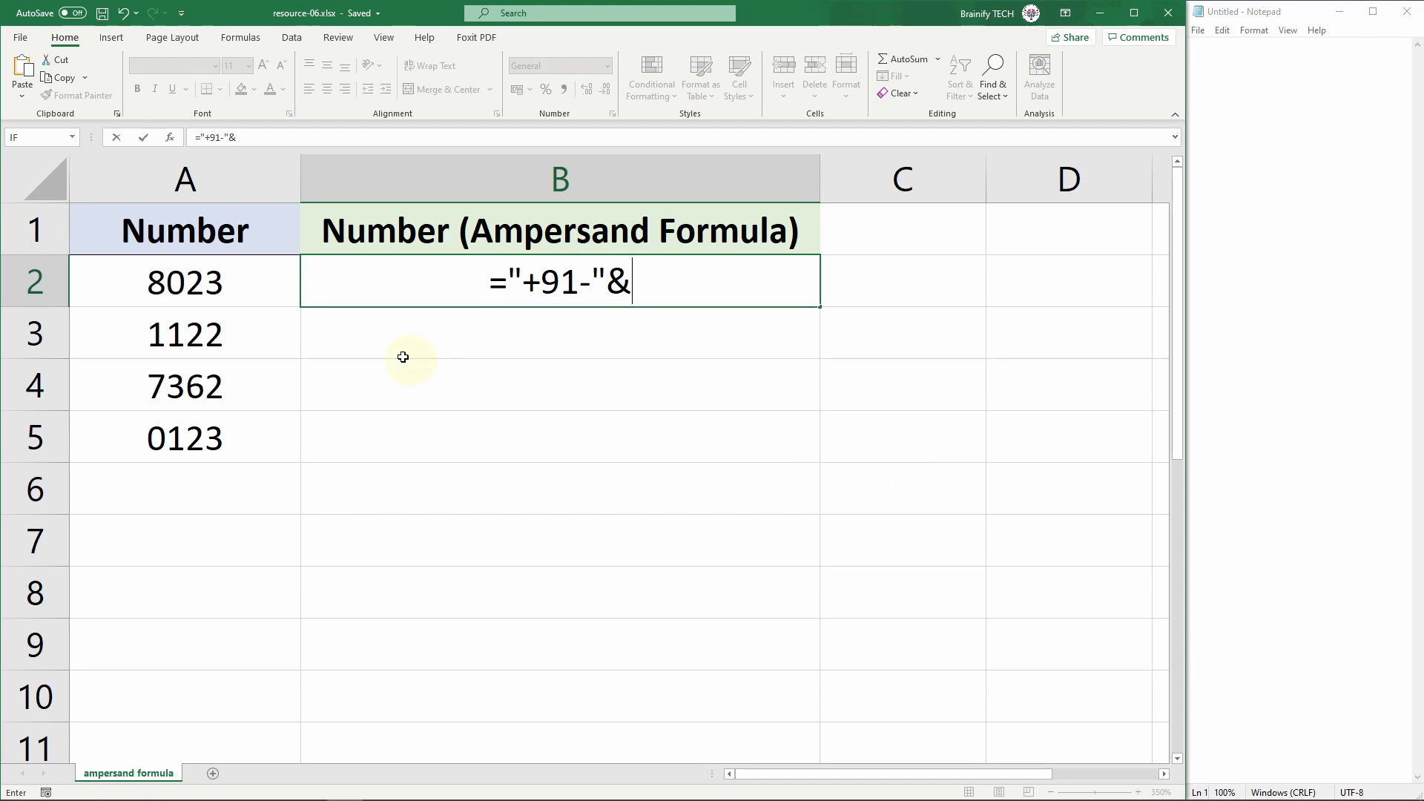
left_click(268, 292)
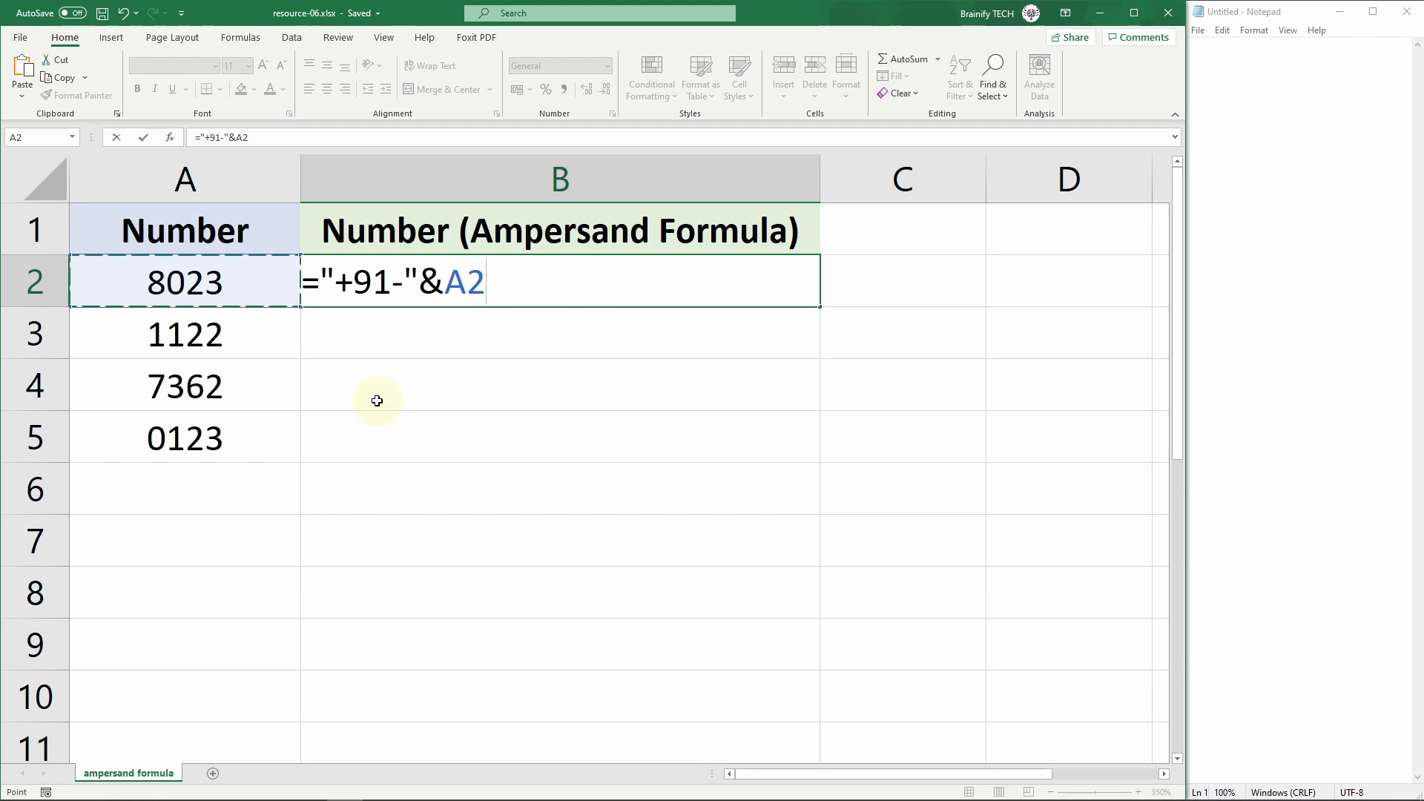
key("Return")
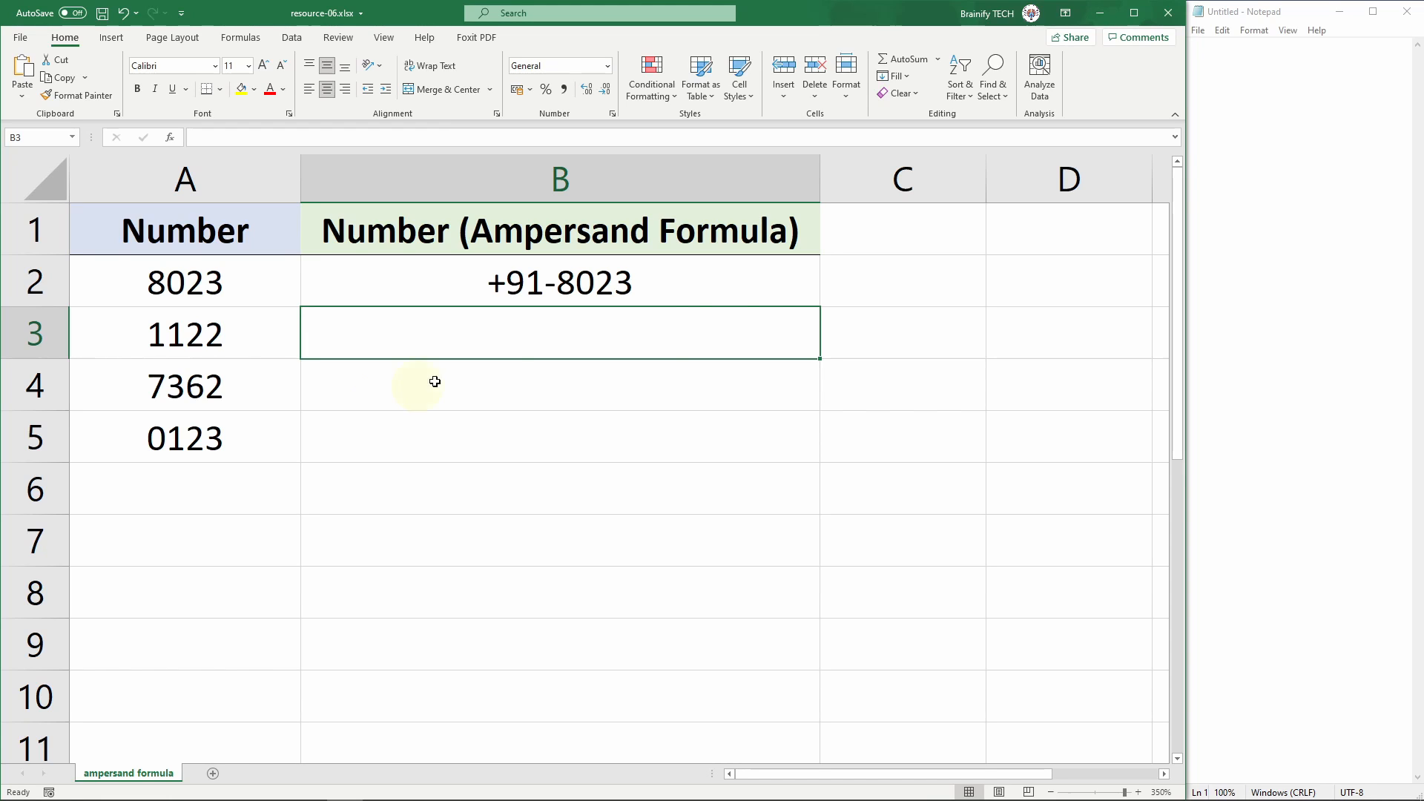
Step: Fill the ampersand formula from cell B2 down to B5
left_click(811, 282)
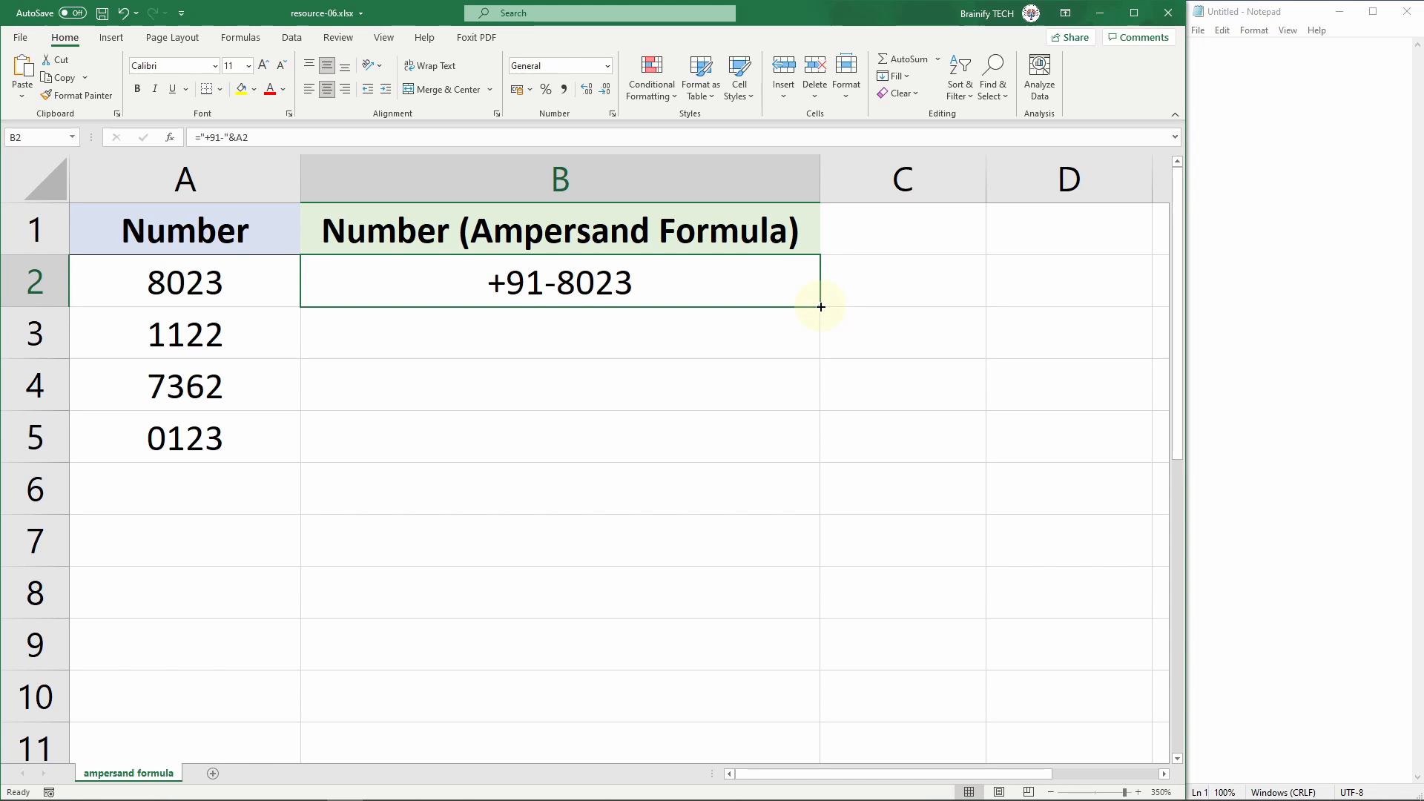
double_click(822, 306)
left_click(913, 387)
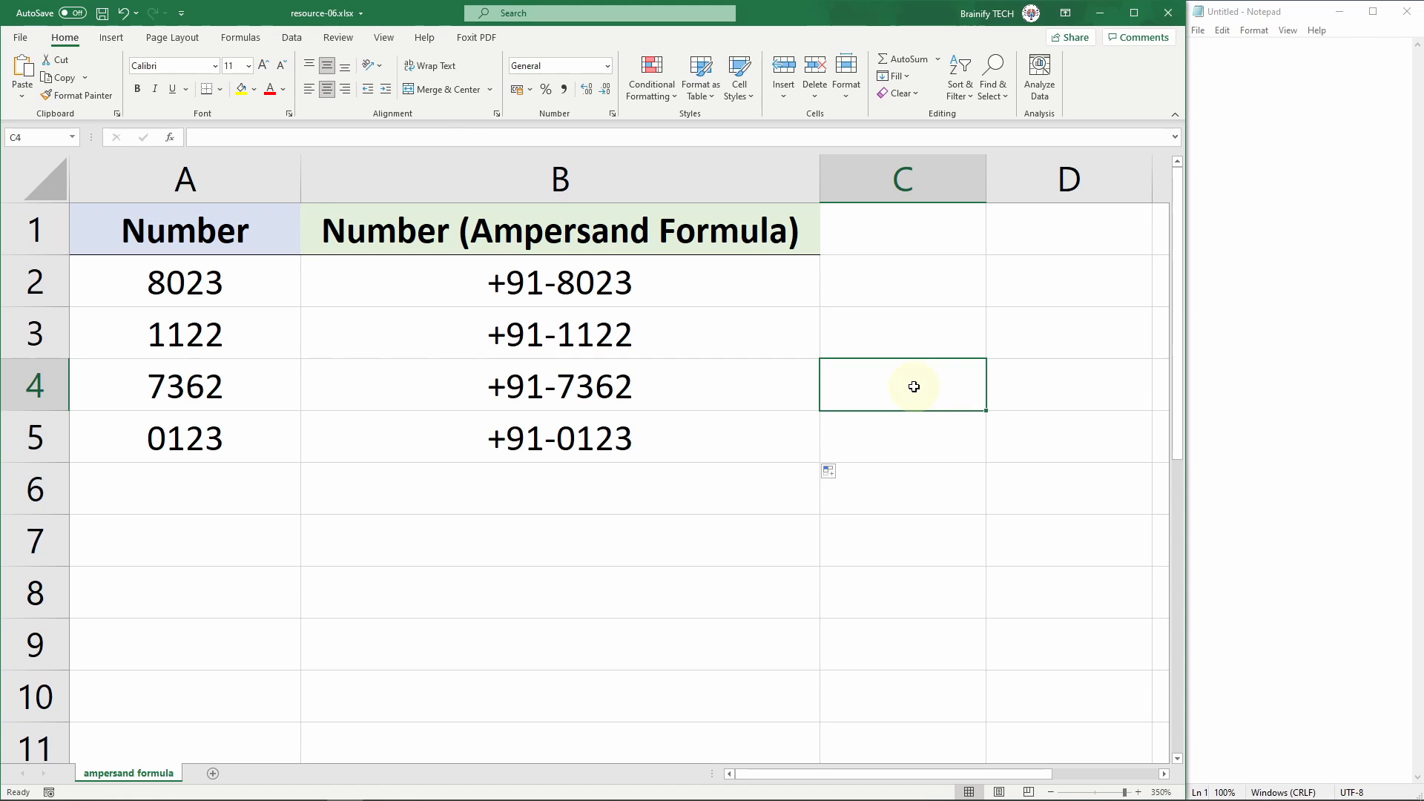
Step: Copy the ampersand formula results in cells B2:B5 and paste them into Notepad
left_click_drag(786, 282, 788, 429)
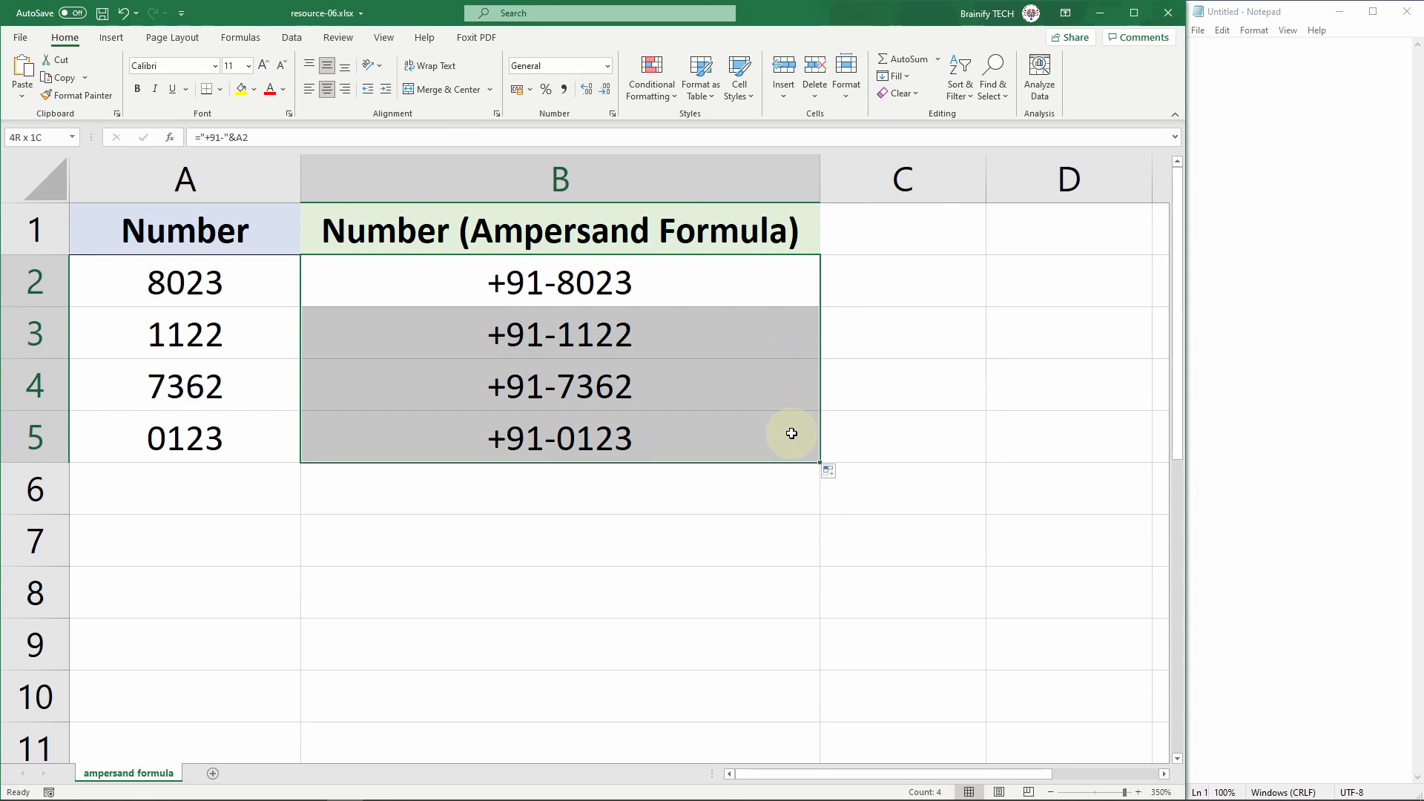
key("ctrl+c")
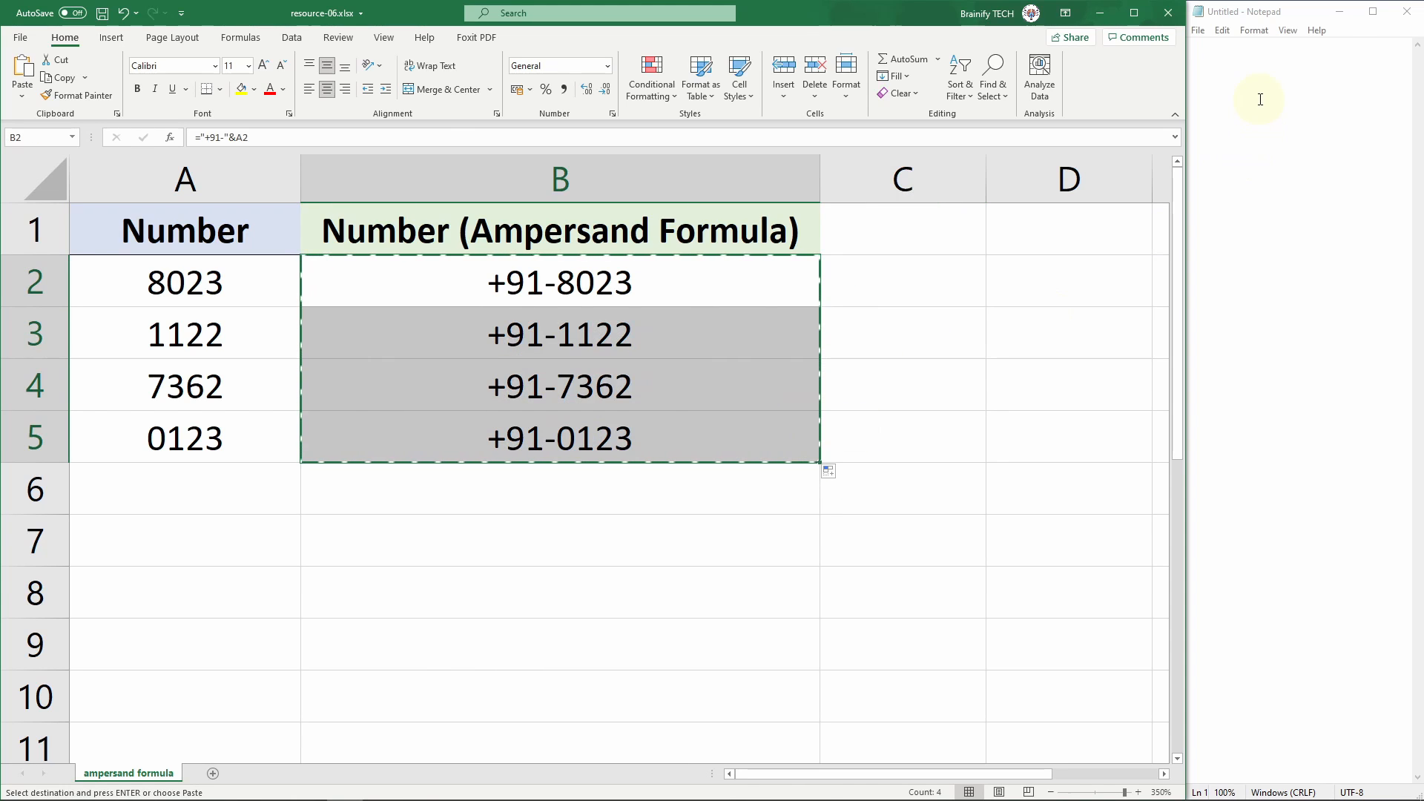
left_click(1271, 424)
key("ctrl+v")
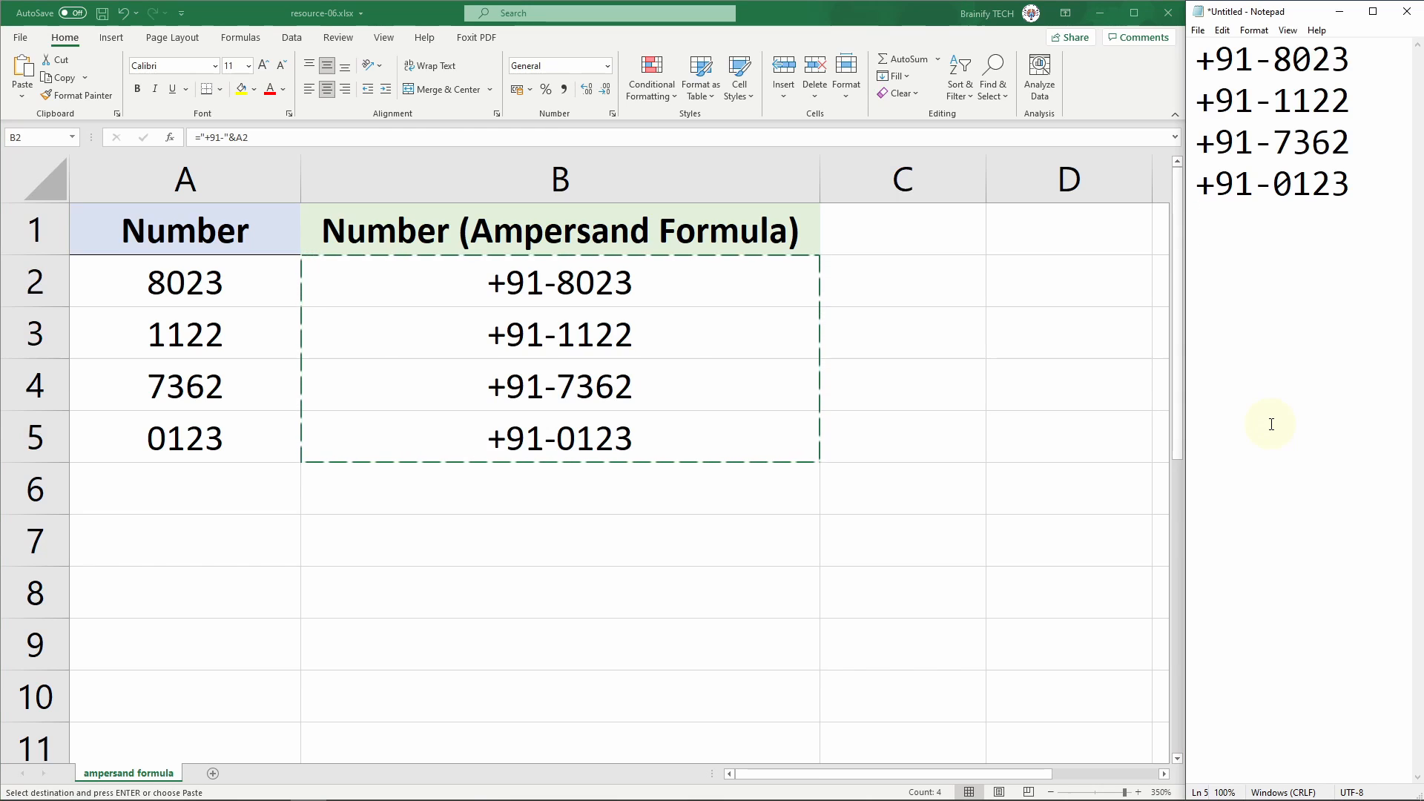